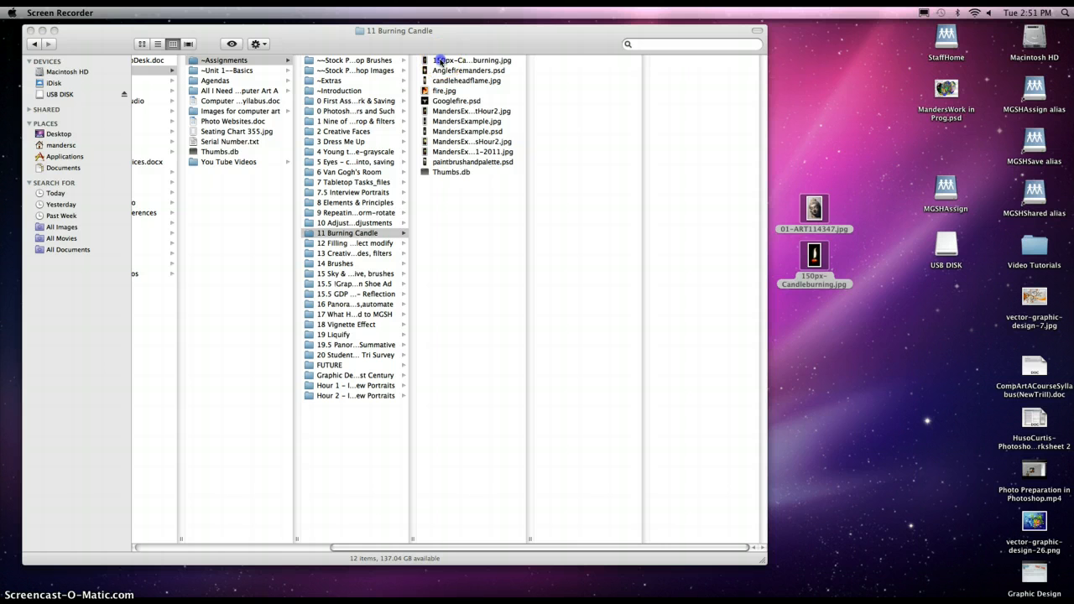
# Copy 150px-Candleburning.jpg from the 11 Burning Candle folder to the desktop and switch to Photoshop.
pyautogui.click(441, 62)
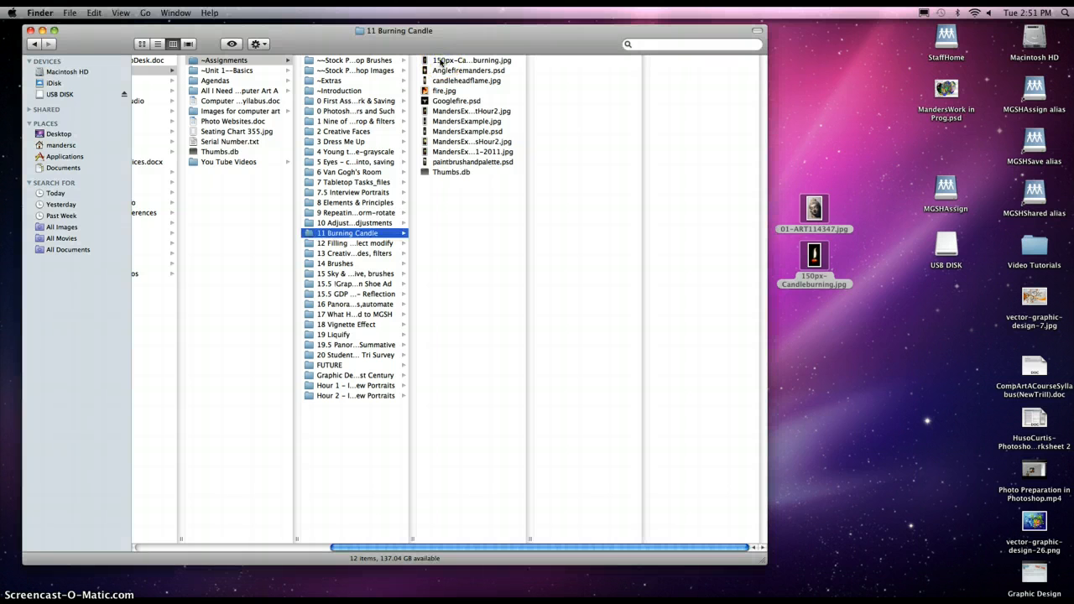
pyautogui.moveTo(433, 63)
pyautogui.mouseDown()
pyautogui.moveTo(457, 58)
pyautogui.moveTo(710, 156)
pyautogui.moveTo(802, 219)
pyautogui.moveTo(812, 279)
pyautogui.mouseUp()
pyautogui.click(660, 587)
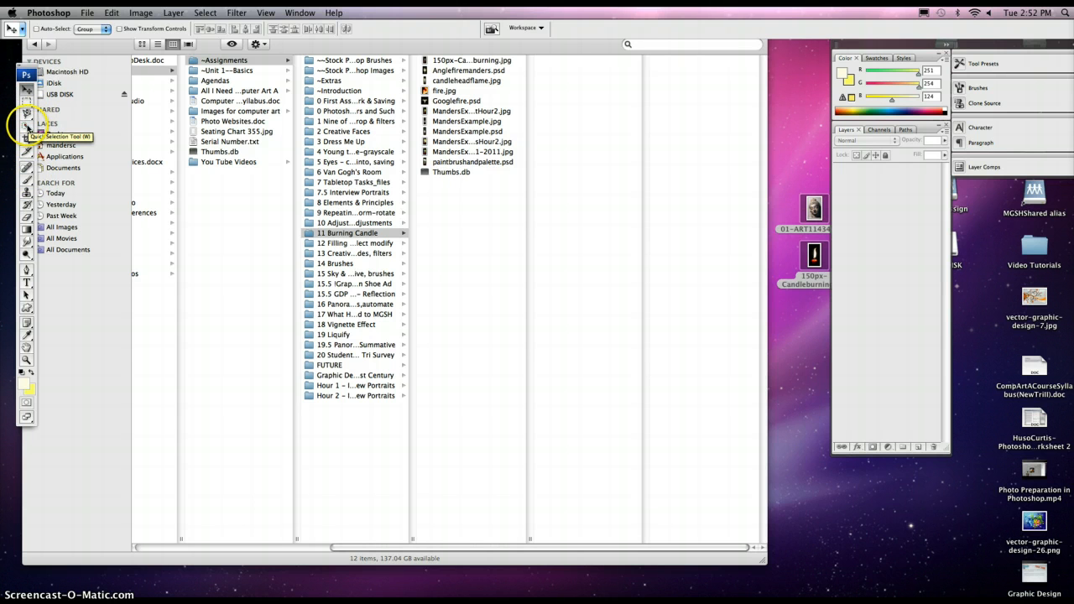
# Open 150px-Candleburning.jpg from the Desktop and enlarge its document window to fill the workspace.
pyautogui.click(87, 12)
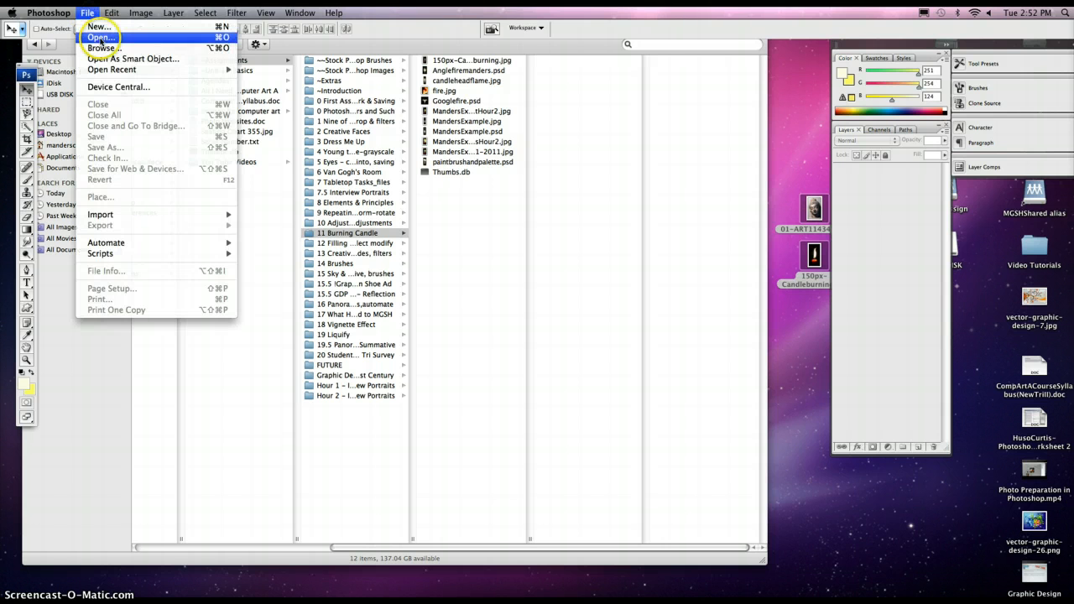
pyautogui.click(100, 39)
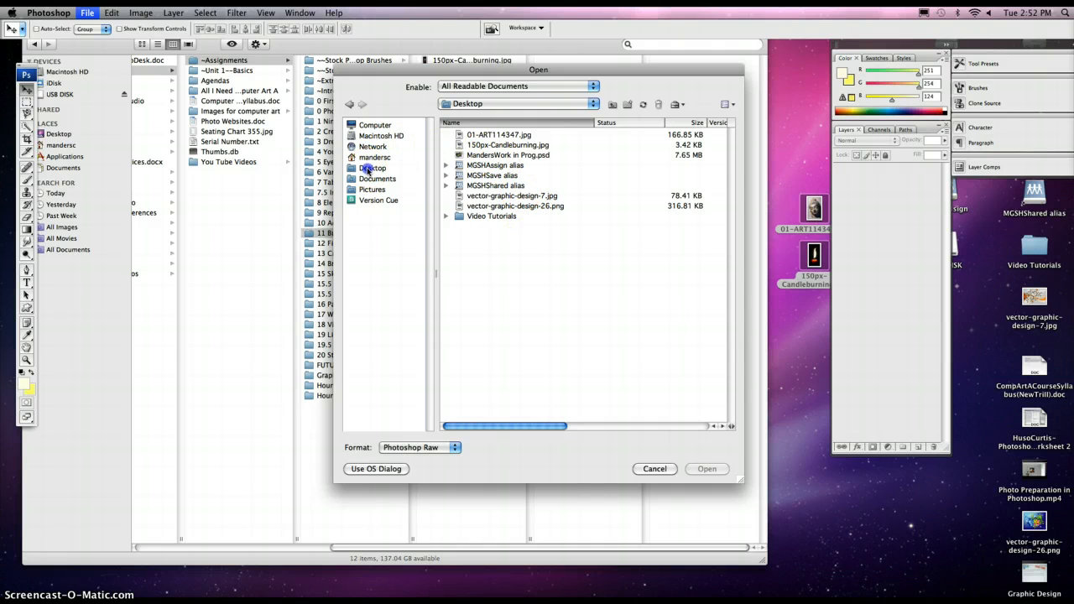
pyautogui.click(368, 169)
pyautogui.click(501, 146)
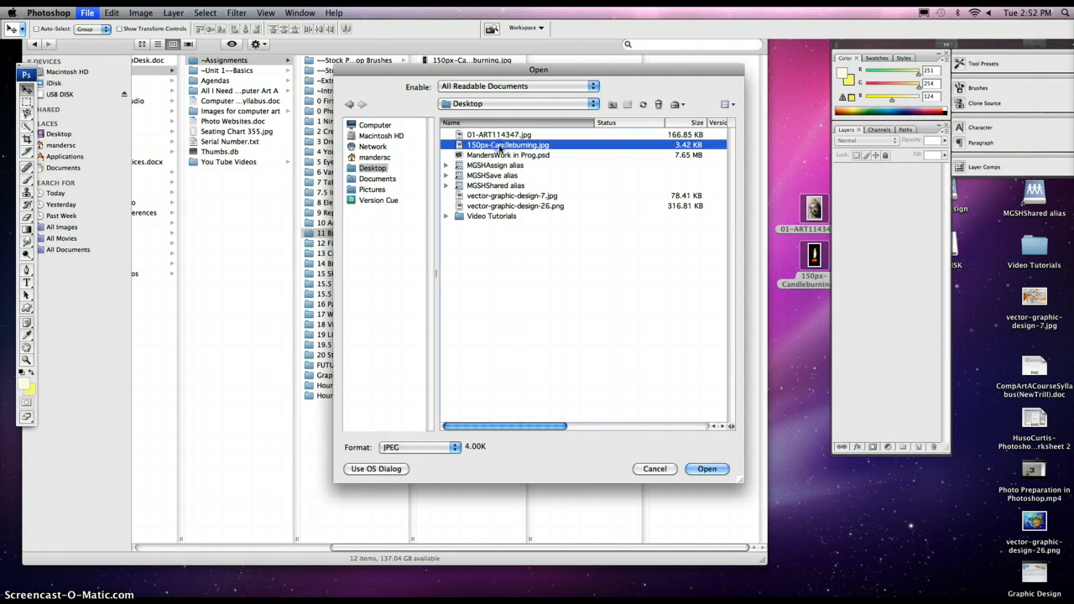
pyautogui.click(707, 469)
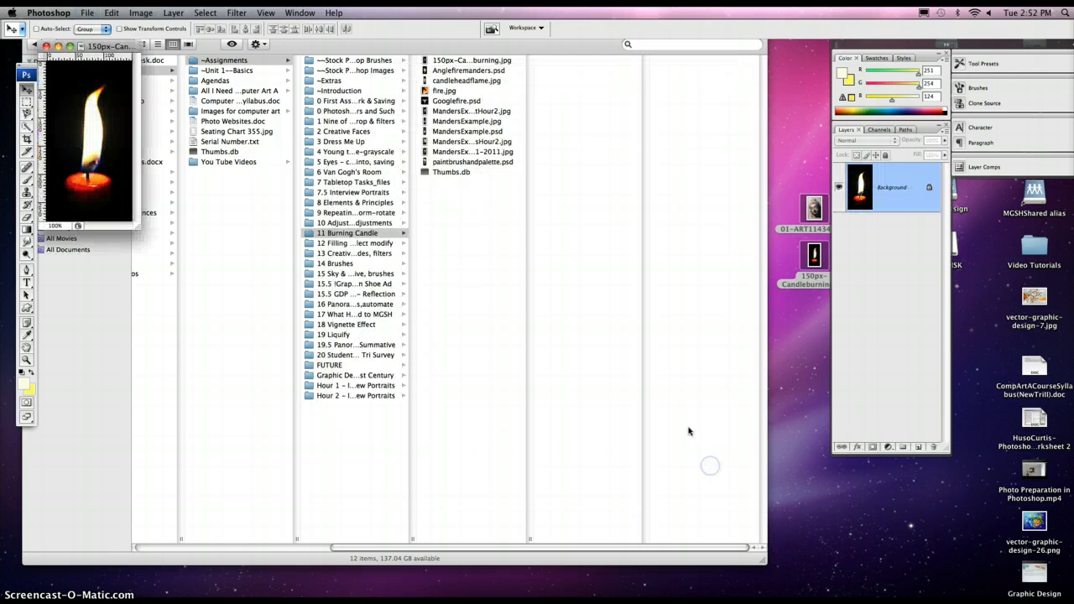
pyautogui.moveTo(136, 227); pyautogui.dragTo(830, 578)
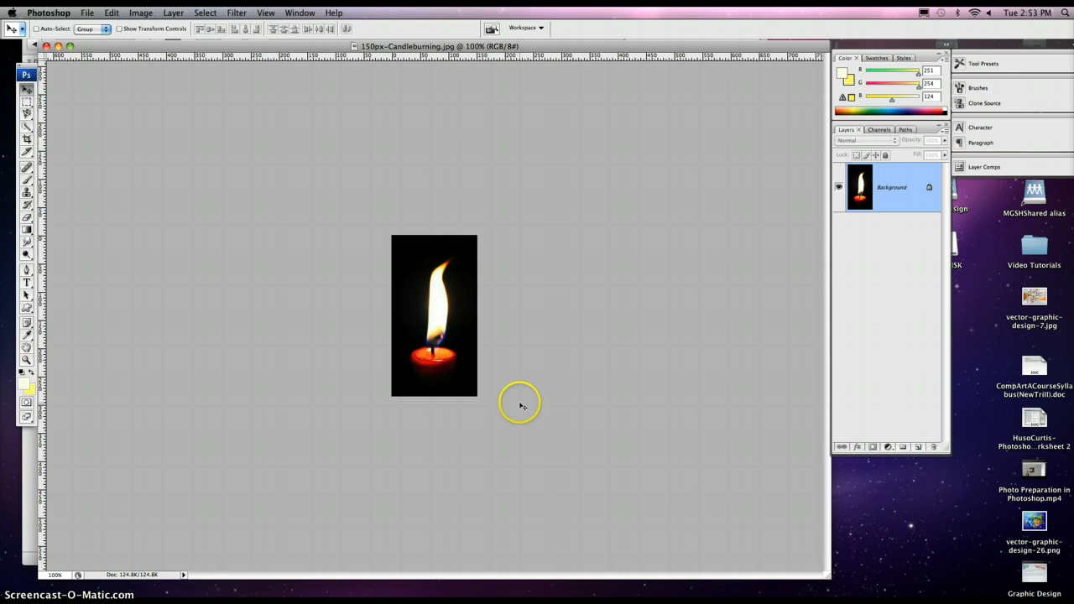
# Set the candle image's resolution to 72 pixels/inch in the Image Size settings.
pyautogui.click(451, 327)
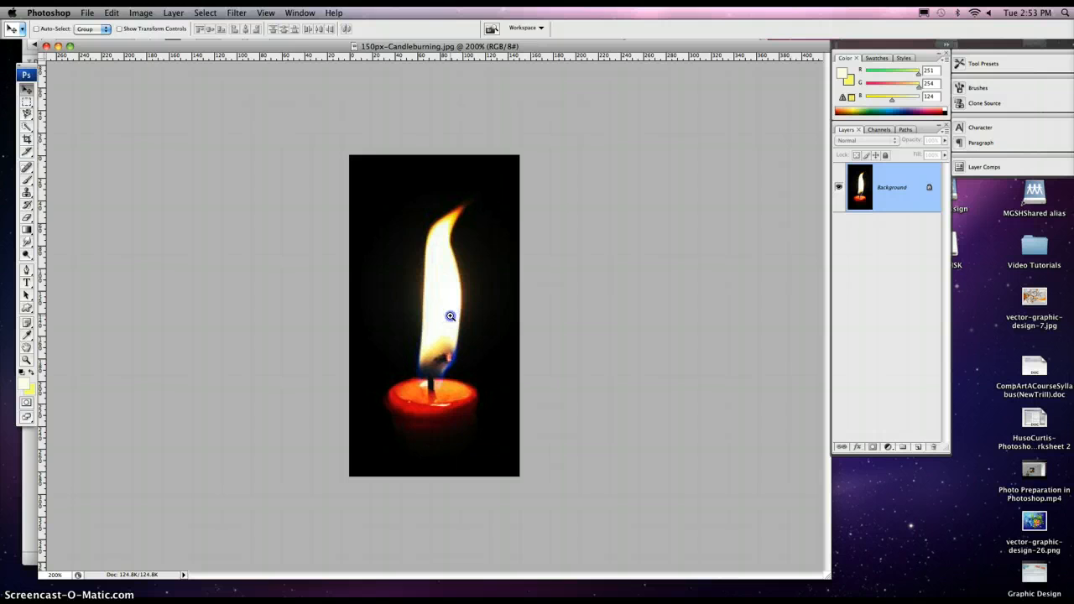
pyautogui.click(450, 315)
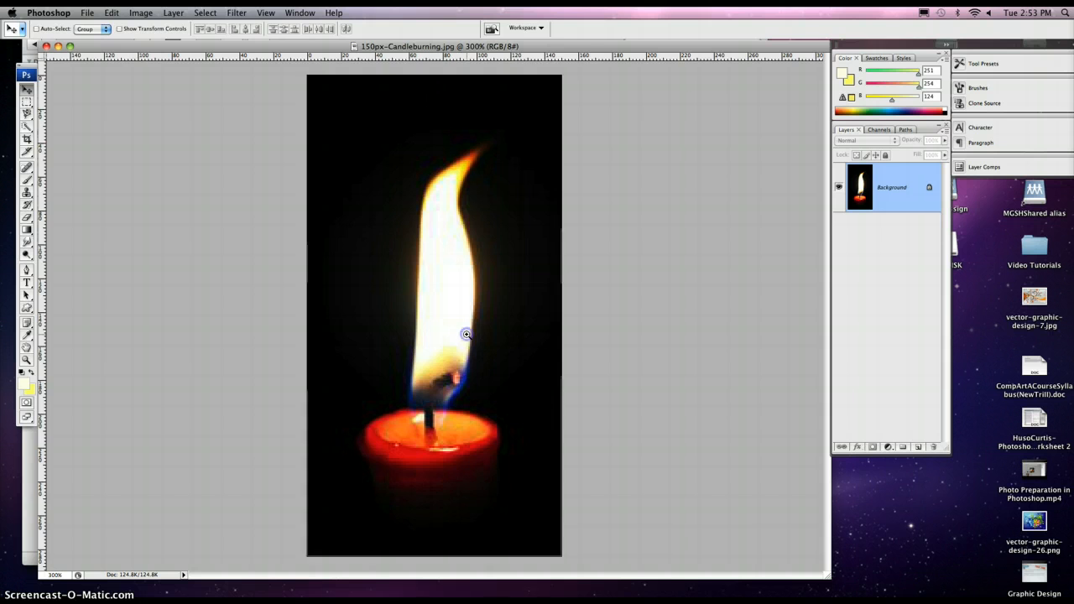
pyautogui.click(467, 334)
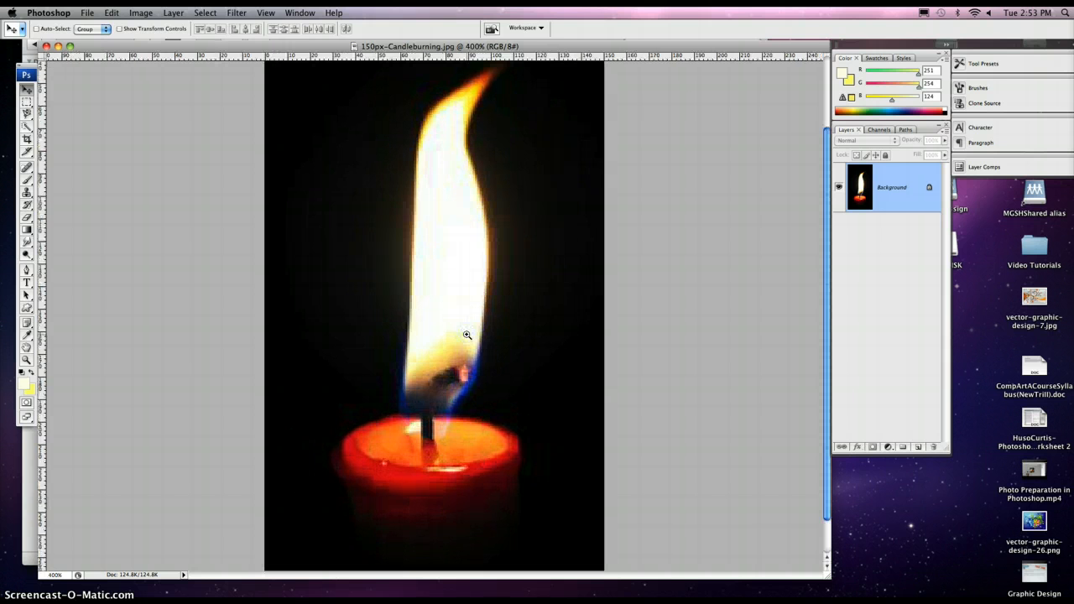
pyautogui.keyDown('alt'); pyautogui.click(466, 335); pyautogui.keyUp('alt')
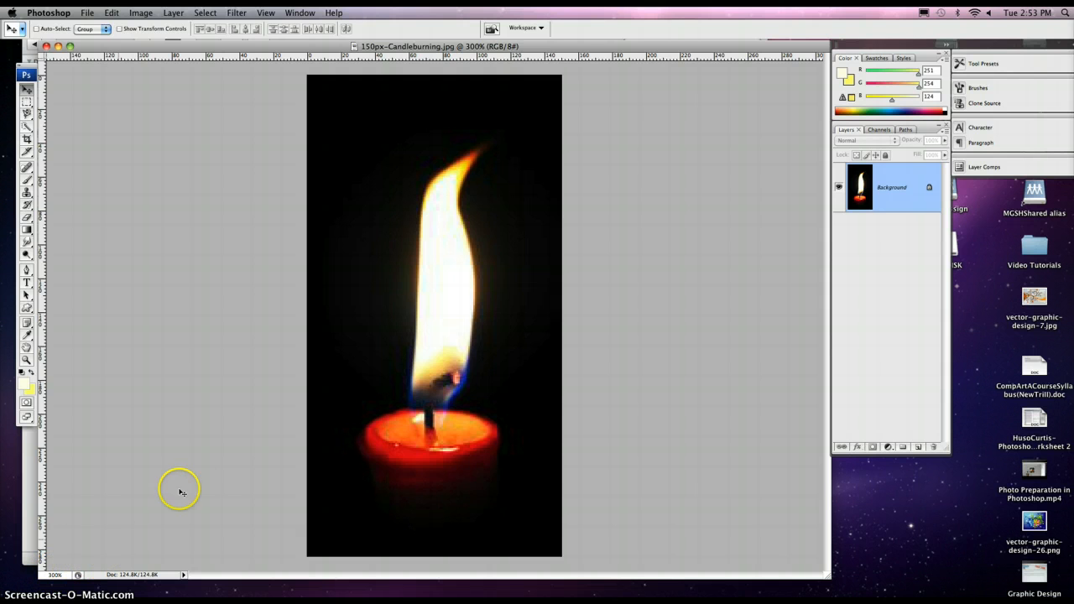
pyautogui.click(137, 13)
pyautogui.click(170, 100)
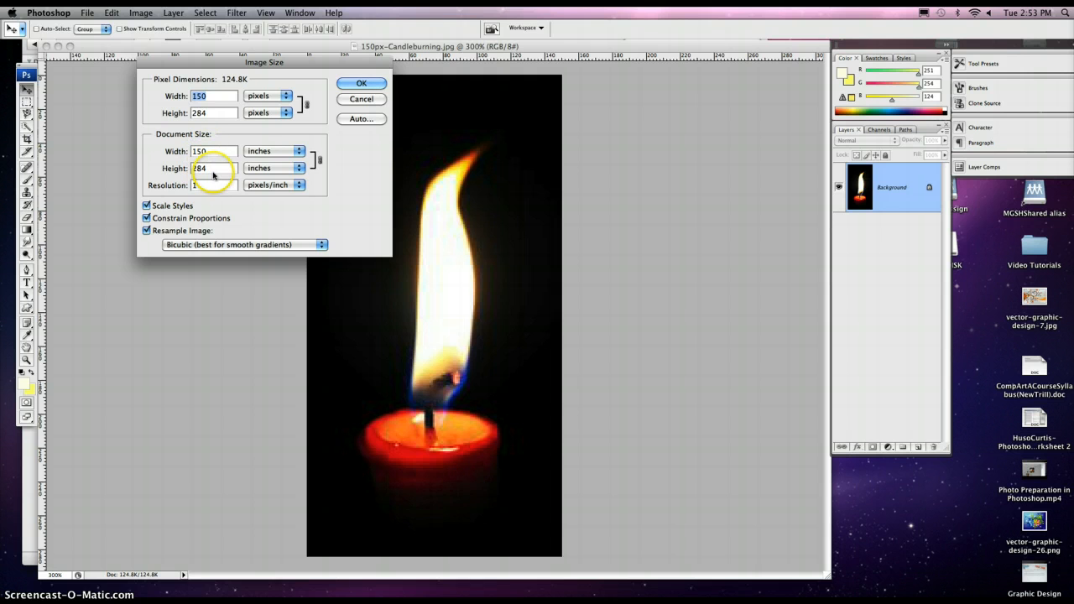
pyautogui.click(200, 185)
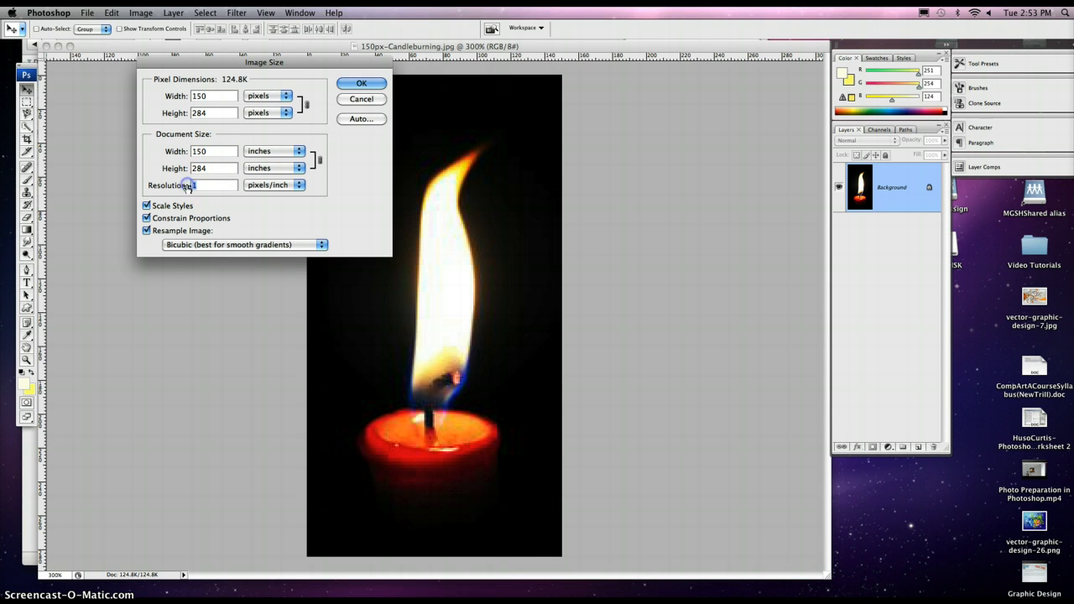
pyautogui.write('72')
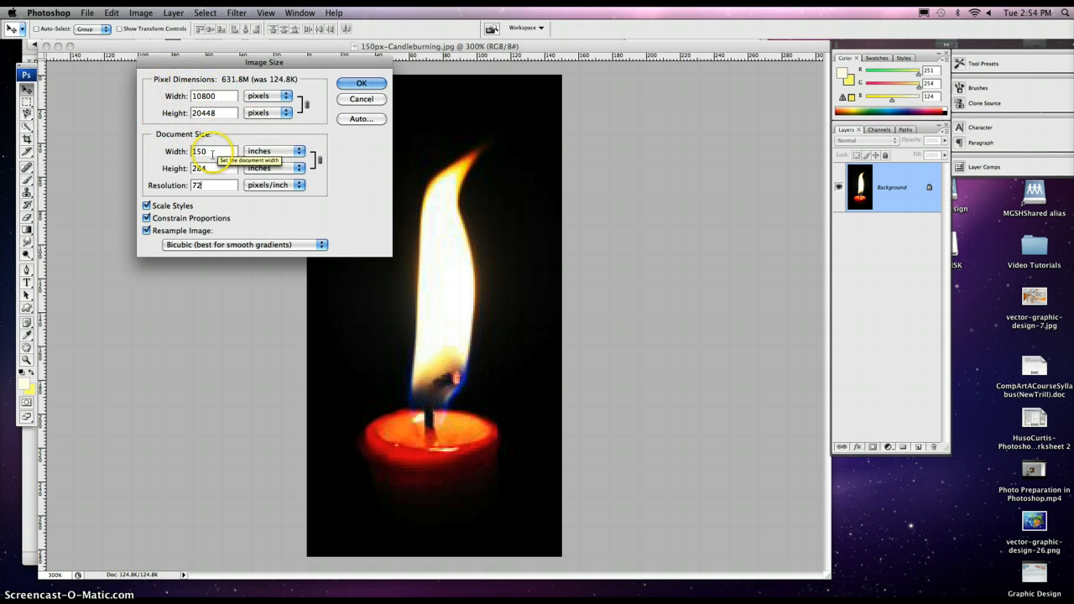
# Set the document width to 5 inches with proportions constrained and apply the new image size.
pyautogui.moveTo(210, 152); pyautogui.dragTo(181, 151)
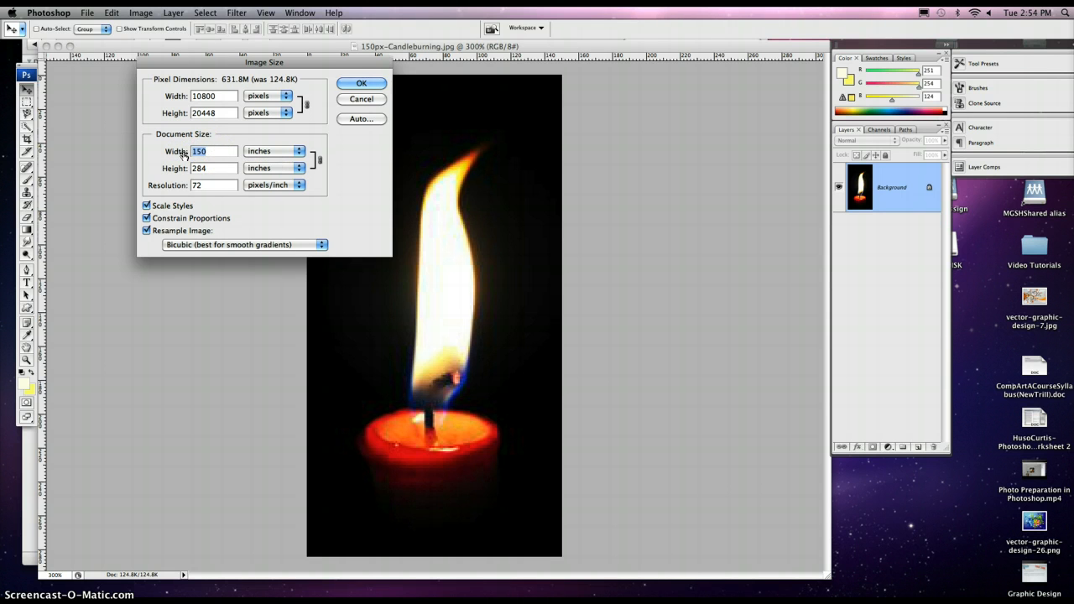
pyautogui.click(219, 153)
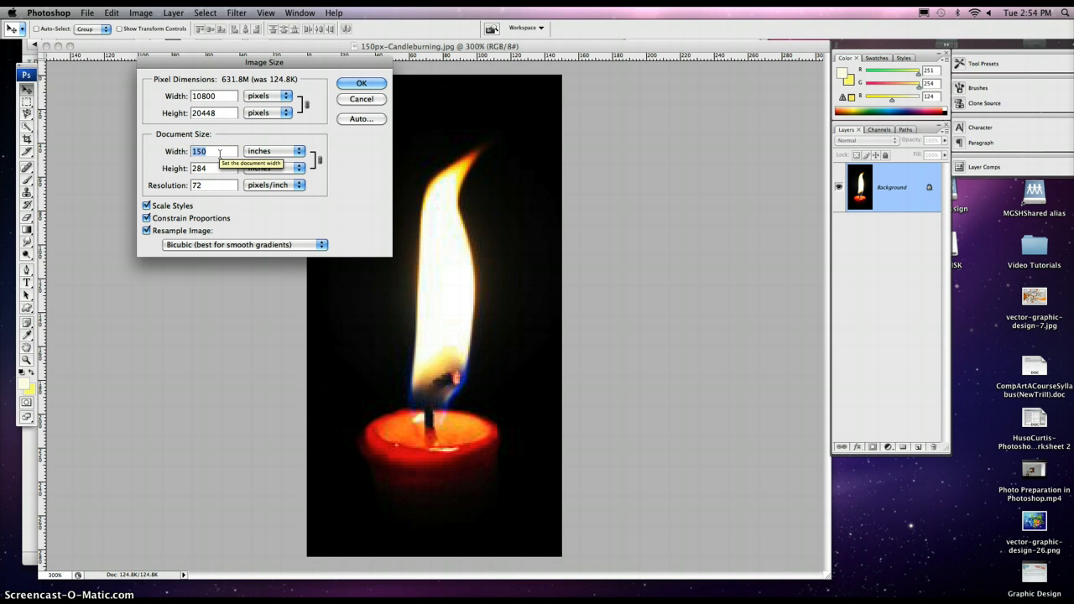
pyautogui.write('5')
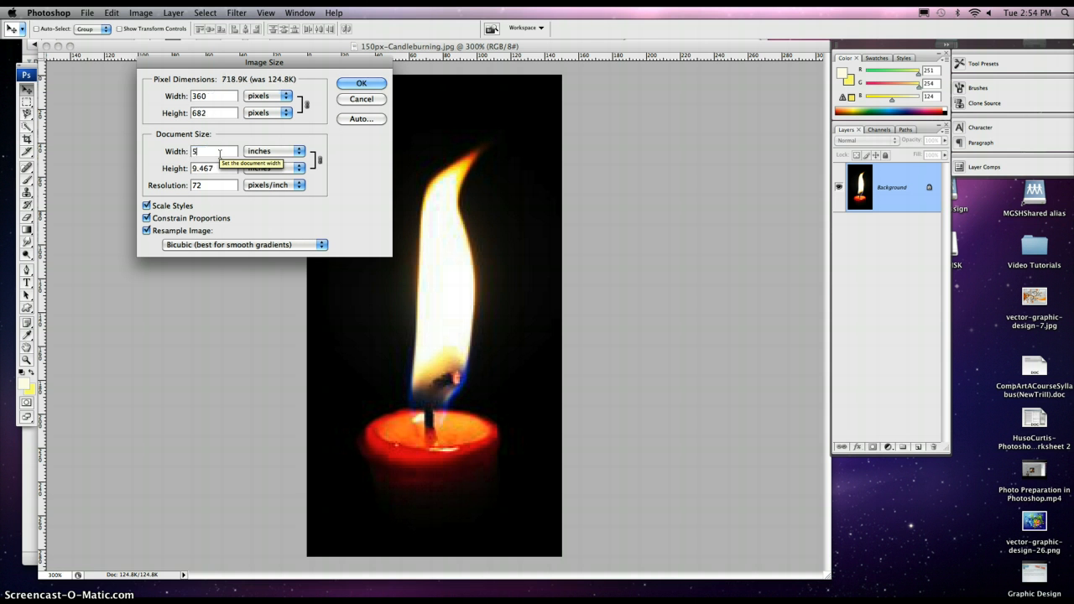
pyautogui.click(322, 88)
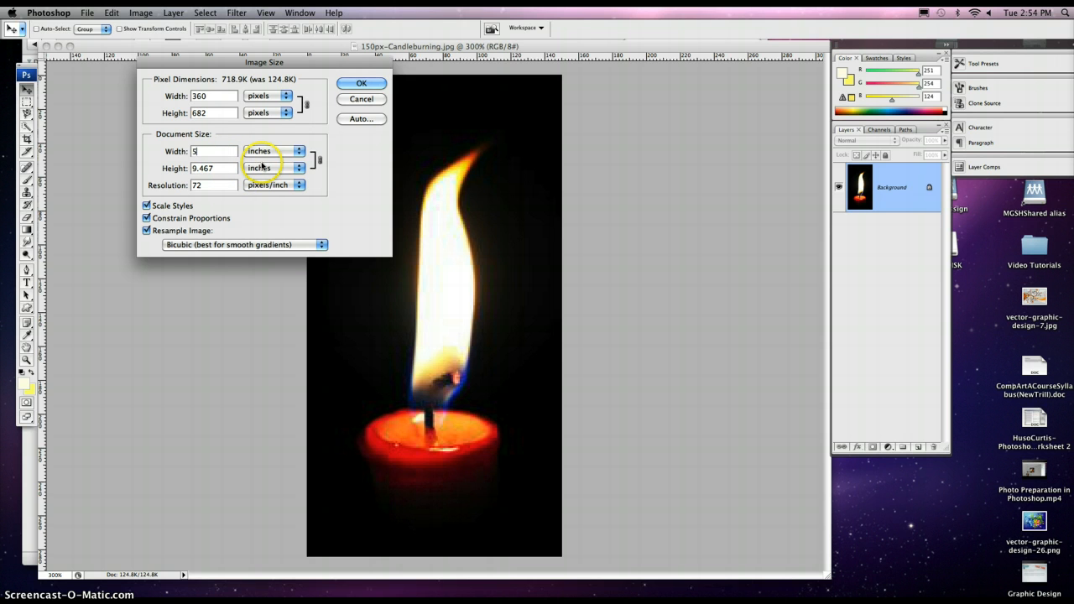
pyautogui.click(353, 85)
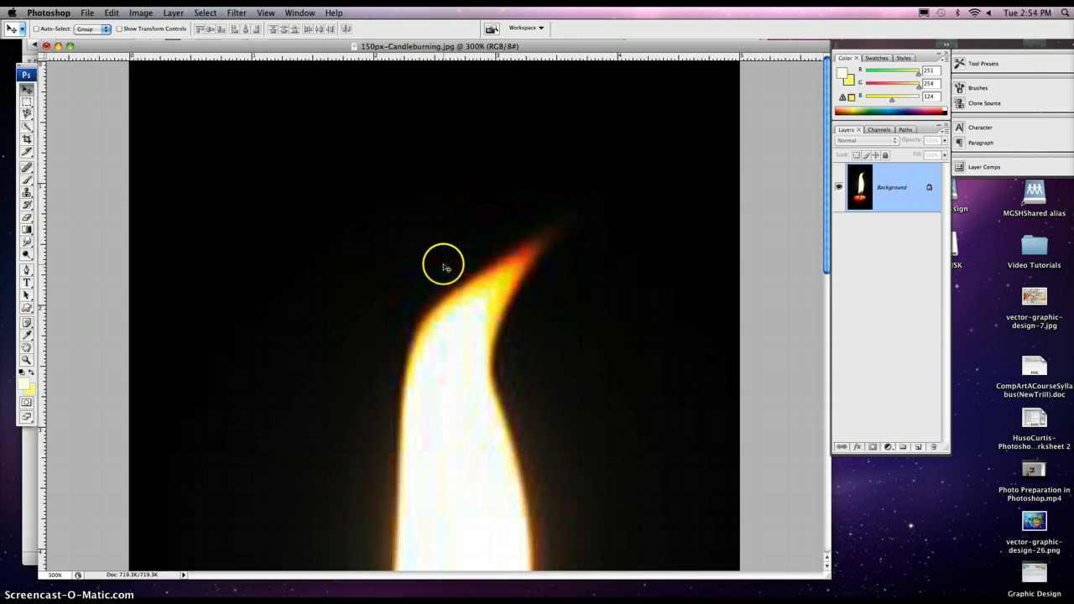
# Activate the Smudge tool for the candle image and check its brush size and hardness settings.
pyautogui.keyDown('alt'); pyautogui.click(500, 312); pyautogui.keyUp('alt')
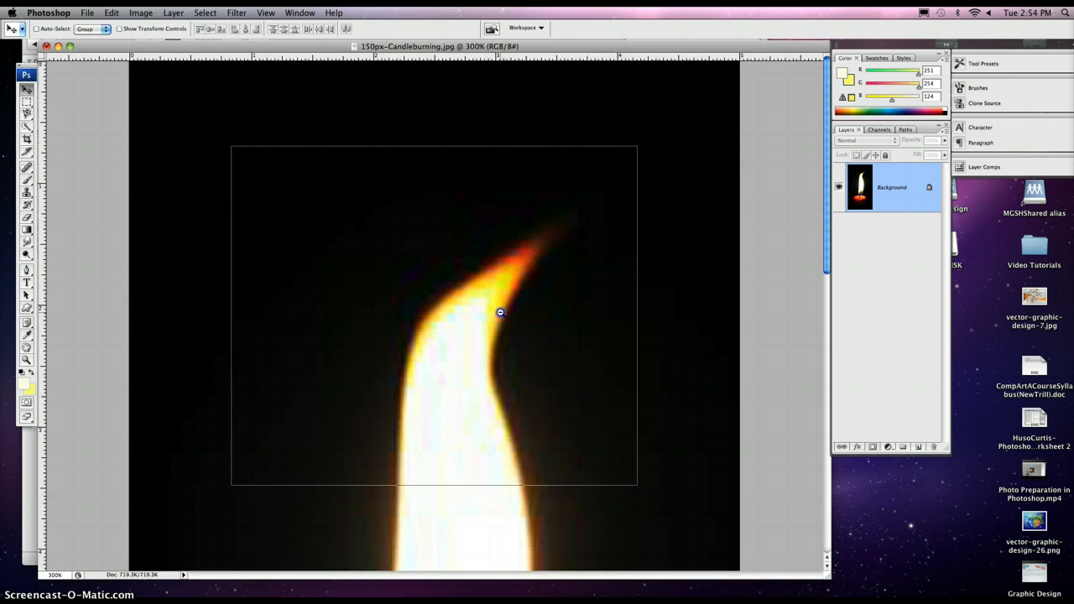
pyautogui.keyDown('alt'); pyautogui.click(500, 312); pyautogui.keyUp('alt')
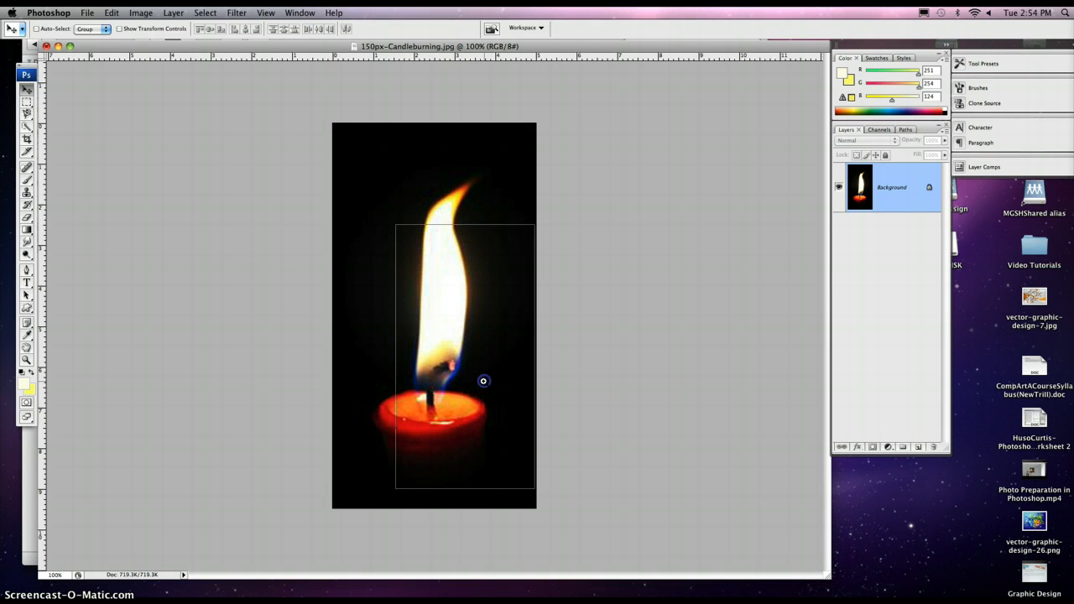
pyautogui.click(482, 379)
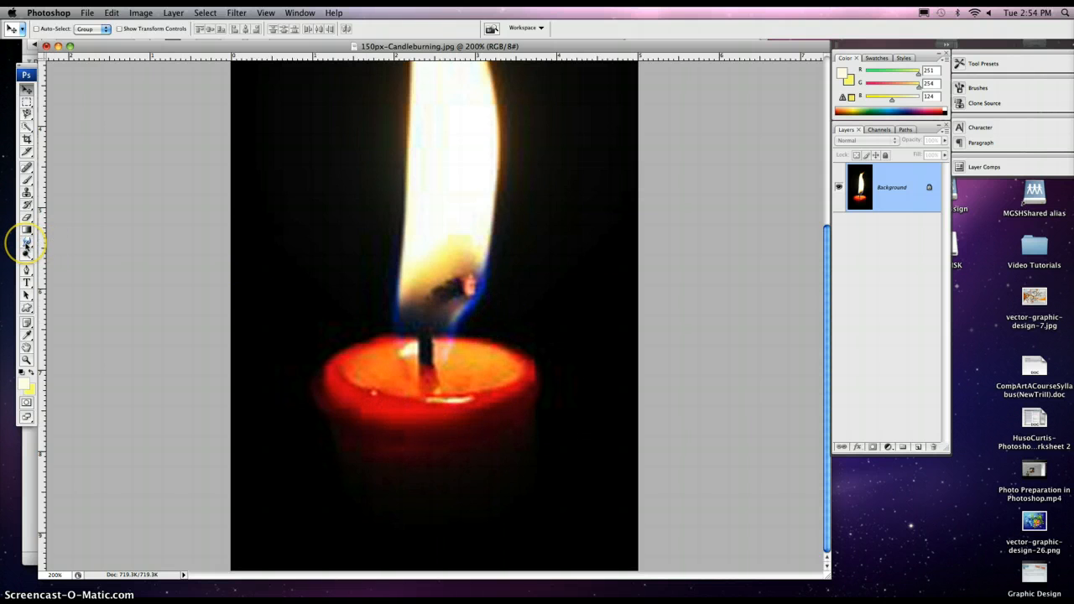
pyautogui.moveTo(26, 244); pyautogui.dragTo(61, 245)
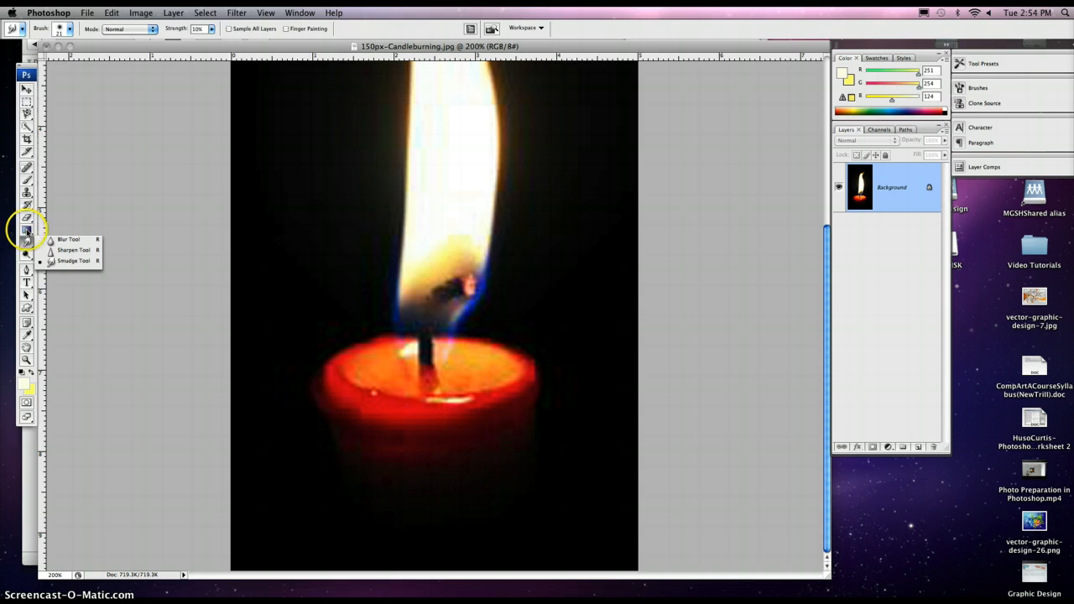
pyautogui.click(26, 243)
pyautogui.click(26, 242)
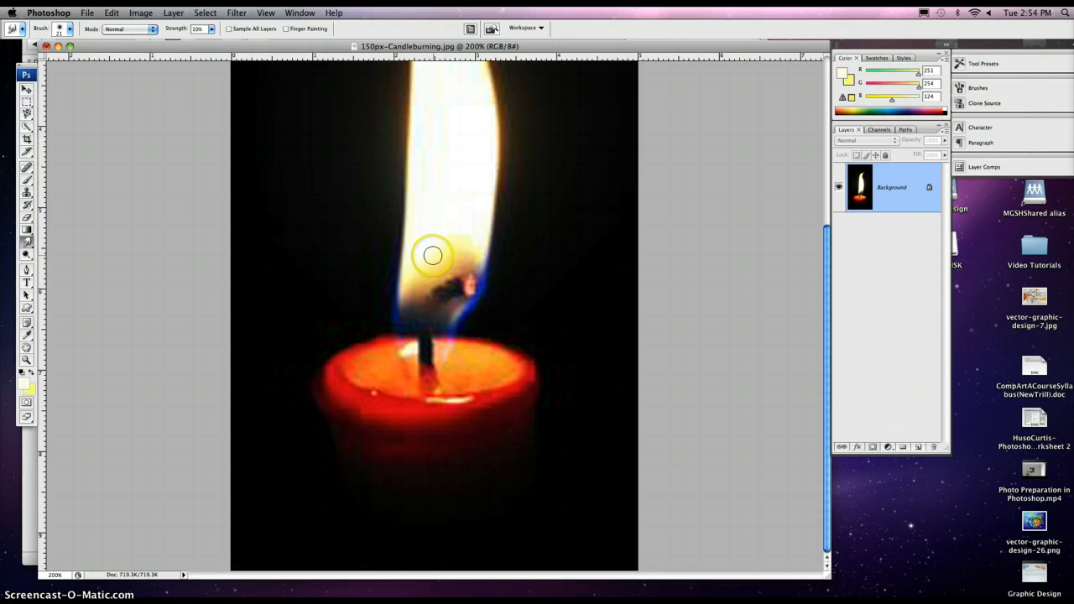
pyautogui.click(69, 29)
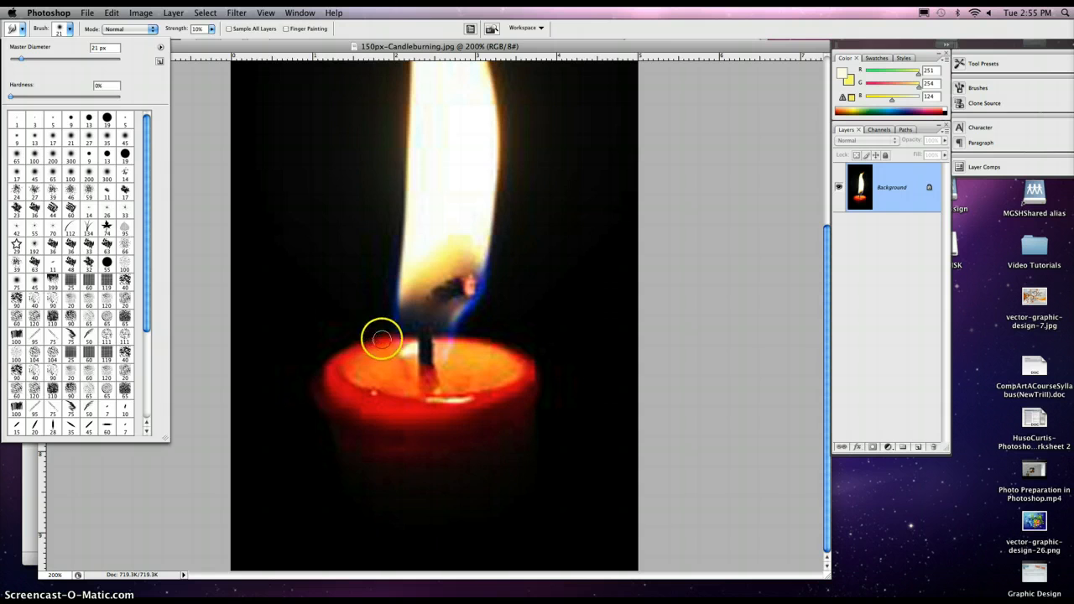
pyautogui.click(356, 347)
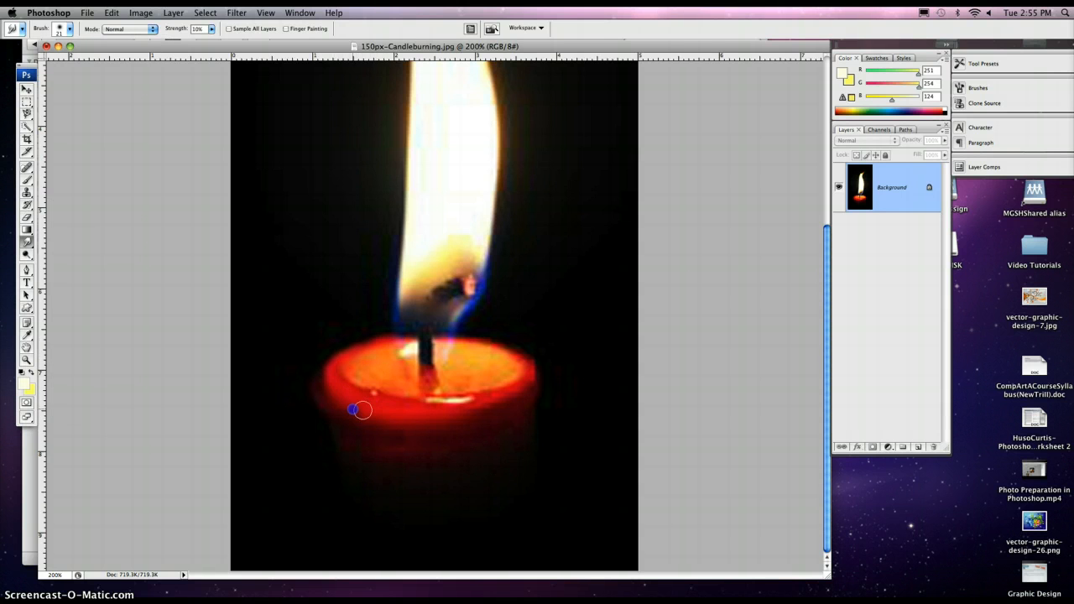
# Smudge the pixelated areas along the candle's rim, wax surface and sides to smooth them.
pyautogui.moveTo(361, 422)
pyautogui.mouseDown()
pyautogui.moveTo(319, 398)
pyautogui.moveTo(359, 436)
pyautogui.moveTo(375, 417)
pyautogui.mouseUp()
pyautogui.moveTo(516, 411)
pyautogui.mouseDown()
pyautogui.moveTo(528, 388)
pyautogui.moveTo(496, 406)
pyautogui.moveTo(506, 393)
pyautogui.moveTo(431, 413)
pyautogui.moveTo(467, 422)
pyautogui.moveTo(423, 424)
pyautogui.moveTo(339, 380)
pyautogui.moveTo(342, 363)
pyautogui.moveTo(411, 345)
pyautogui.moveTo(354, 345)
pyautogui.moveTo(487, 338)
pyautogui.mouseUp()
pyautogui.moveTo(535, 375)
pyautogui.mouseDown()
pyautogui.moveTo(513, 343)
pyautogui.moveTo(474, 346)
pyautogui.moveTo(491, 348)
pyautogui.moveTo(464, 364)
pyautogui.moveTo(480, 373)
pyautogui.moveTo(465, 378)
pyautogui.moveTo(505, 374)
pyautogui.moveTo(442, 393)
pyautogui.moveTo(426, 384)
pyautogui.moveTo(453, 275)
pyautogui.moveTo(421, 301)
pyautogui.moveTo(460, 292)
pyautogui.mouseUp()
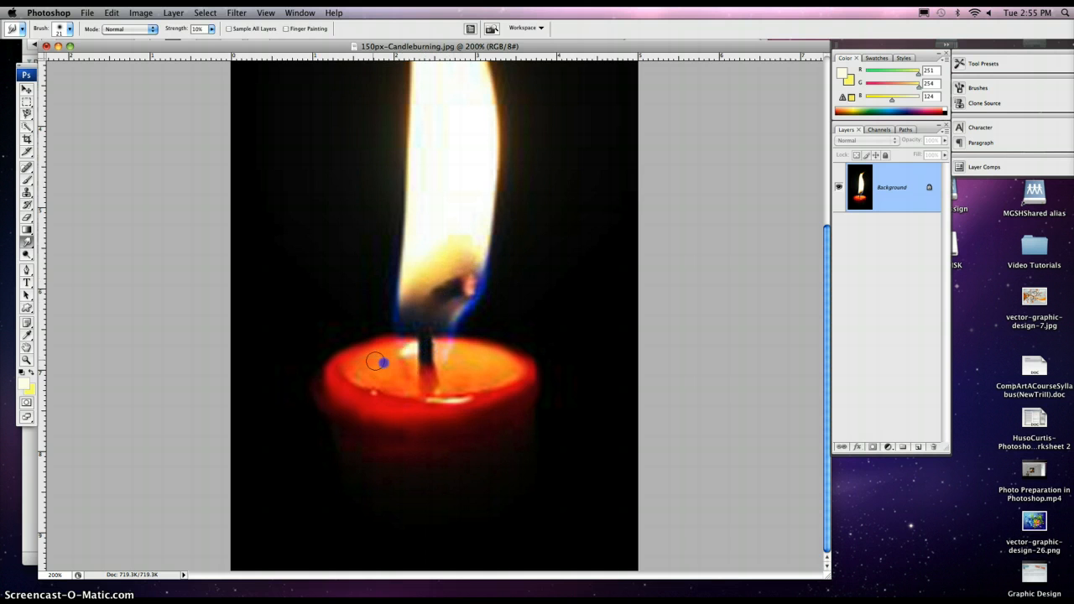
pyautogui.moveTo(384, 369)
pyautogui.mouseDown()
pyautogui.moveTo(360, 378)
pyautogui.moveTo(514, 427)
pyautogui.mouseUp()
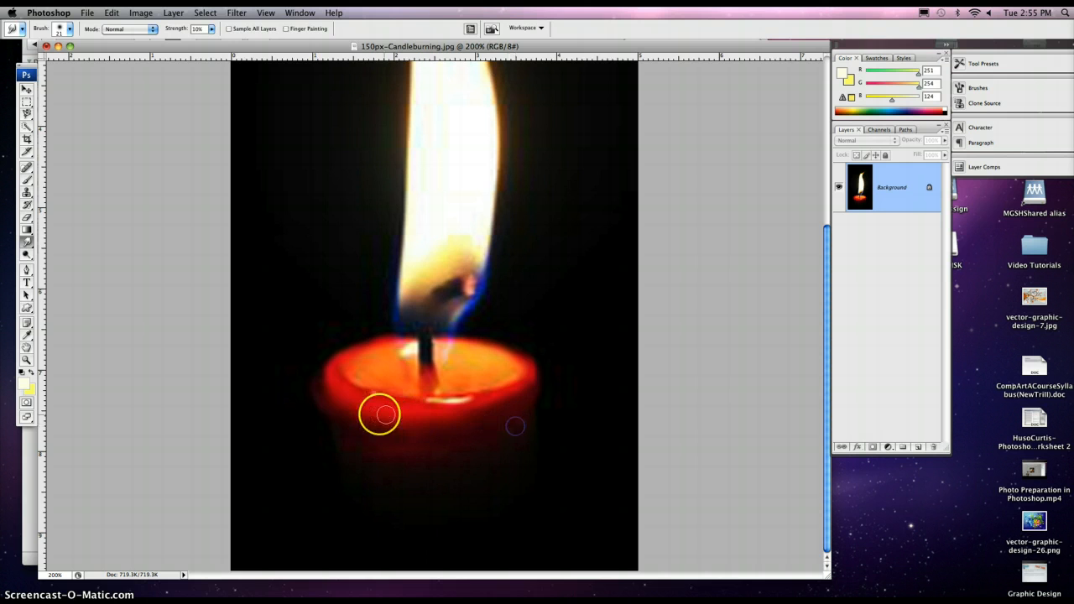
pyautogui.moveTo(371, 415); pyautogui.dragTo(340, 362)
pyautogui.moveTo(378, 328); pyautogui.dragTo(401, 337)
pyautogui.moveTo(372, 333)
pyautogui.mouseDown()
pyautogui.moveTo(413, 327)
pyautogui.moveTo(377, 313)
pyautogui.moveTo(394, 339)
pyautogui.moveTo(378, 330)
pyautogui.moveTo(405, 344)
pyautogui.moveTo(362, 323)
pyautogui.moveTo(398, 342)
pyautogui.moveTo(332, 360)
pyautogui.moveTo(414, 337)
pyautogui.mouseUp()
pyautogui.moveTo(348, 346)
pyautogui.mouseDown()
pyautogui.moveTo(409, 338)
pyautogui.moveTo(362, 347)
pyautogui.mouseUp()
pyautogui.moveTo(426, 339)
pyautogui.mouseDown()
pyautogui.moveTo(521, 354)
pyautogui.moveTo(476, 339)
pyautogui.moveTo(521, 360)
pyautogui.mouseUp()
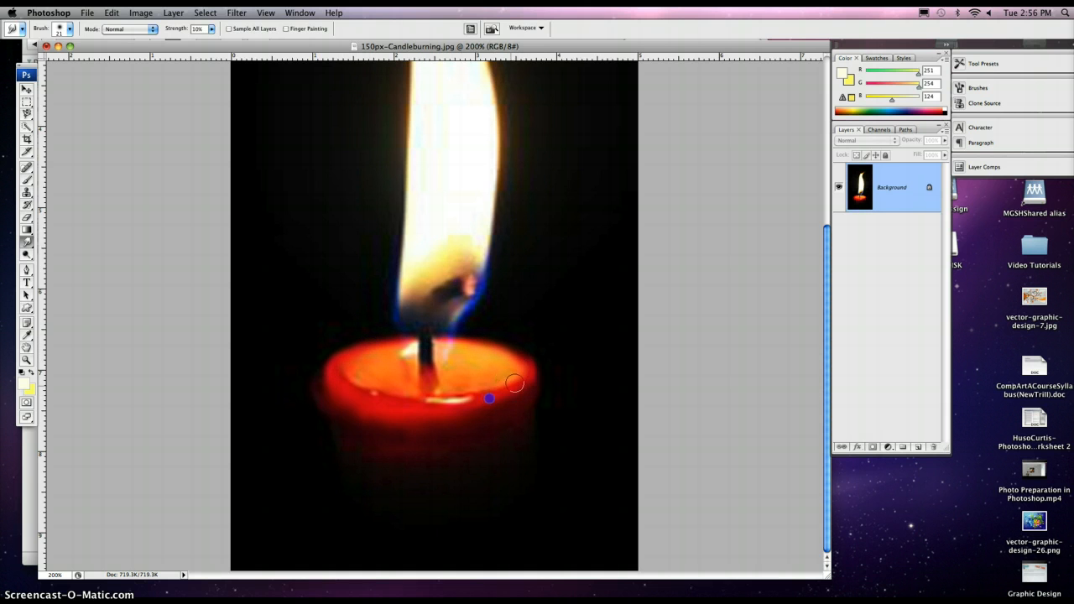
pyautogui.moveTo(505, 407); pyautogui.dragTo(437, 411)
# Smudge along the flame's base, interior and outer edges to smooth out the pixelation.
pyautogui.moveTo(449, 361)
pyautogui.mouseDown()
pyautogui.moveTo(432, 319)
pyautogui.moveTo(422, 324)
pyautogui.moveTo(433, 329)
pyautogui.moveTo(482, 283)
pyautogui.moveTo(446, 315)
pyautogui.moveTo(415, 301)
pyautogui.moveTo(448, 276)
pyautogui.moveTo(440, 288)
pyautogui.moveTo(522, 254)
pyautogui.moveTo(464, 259)
pyautogui.mouseUp()
pyautogui.click(464, 203)
pyautogui.moveTo(464, 201)
pyautogui.mouseDown()
pyautogui.moveTo(469, 395)
pyautogui.moveTo(509, 444)
pyautogui.moveTo(519, 357)
pyautogui.mouseUp()
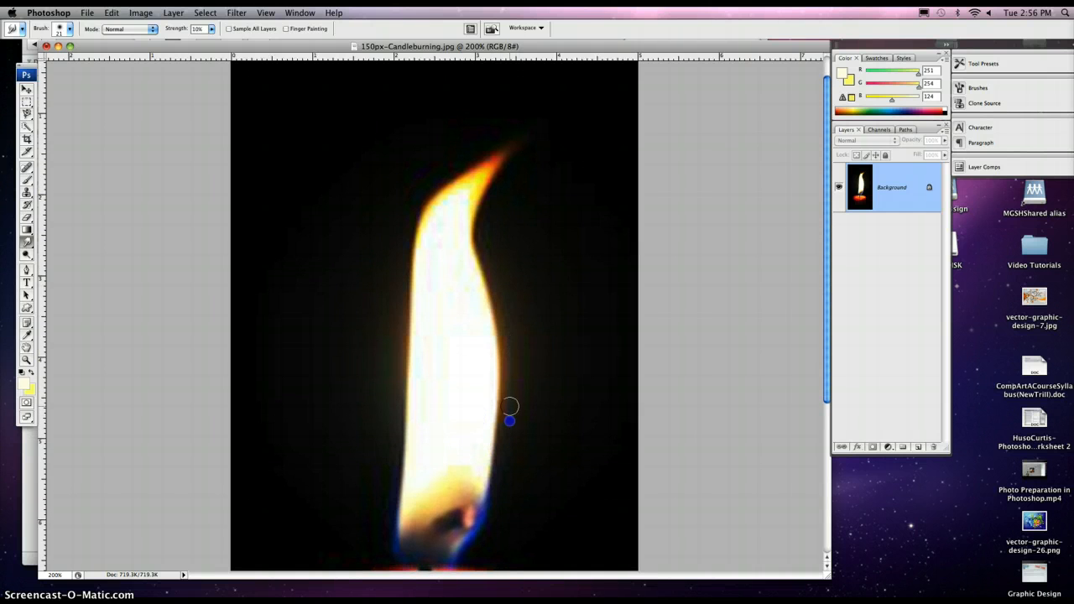
pyautogui.moveTo(509, 406); pyautogui.dragTo(488, 254)
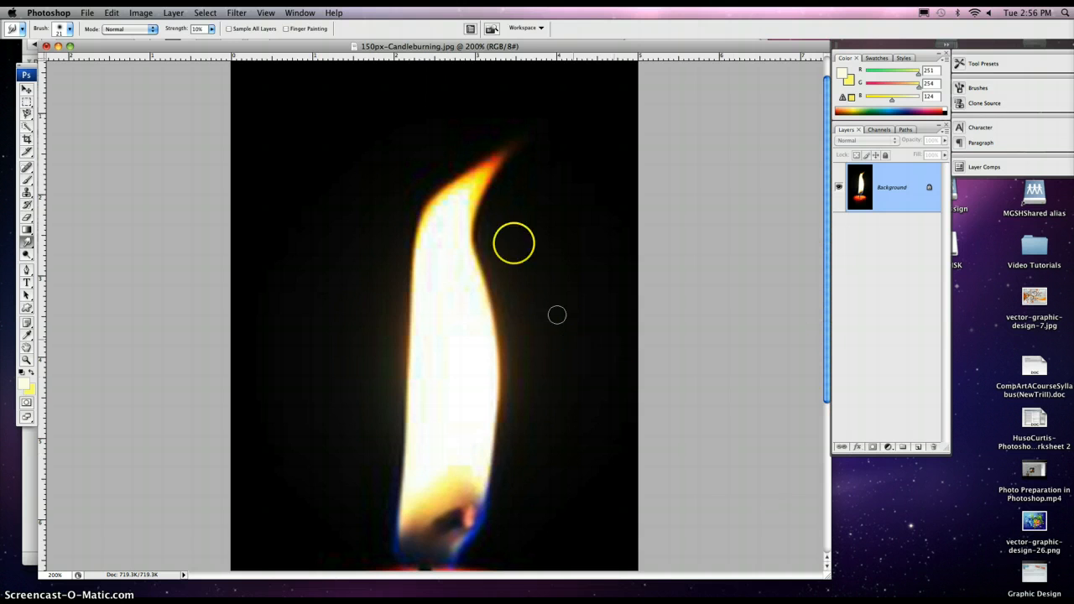
pyautogui.moveTo(475, 202)
pyautogui.mouseDown()
pyautogui.moveTo(485, 168)
pyautogui.moveTo(441, 214)
pyautogui.moveTo(515, 142)
pyautogui.moveTo(463, 211)
pyautogui.moveTo(510, 145)
pyautogui.moveTo(419, 221)
pyautogui.moveTo(511, 152)
pyautogui.moveTo(461, 217)
pyautogui.moveTo(489, 169)
pyautogui.moveTo(463, 254)
pyautogui.moveTo(427, 229)
pyautogui.moveTo(475, 221)
pyautogui.moveTo(487, 257)
pyautogui.mouseUp()
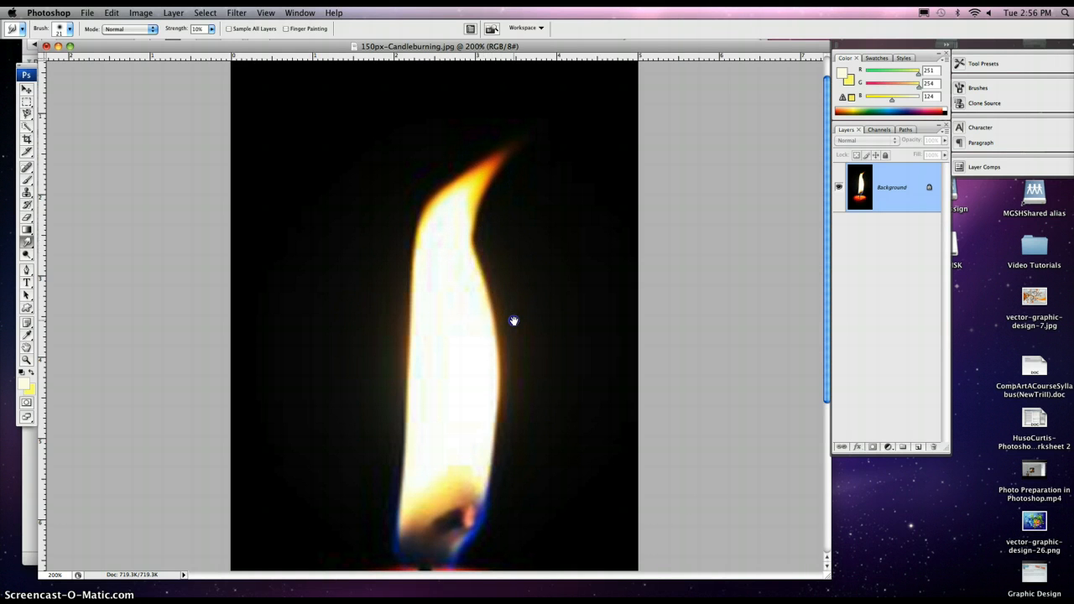
# Extend the canvas height to 11 inches with the anchor at bottom centre, adding the extra space above the candle.
pyautogui.scroll(-5, 513, 320)
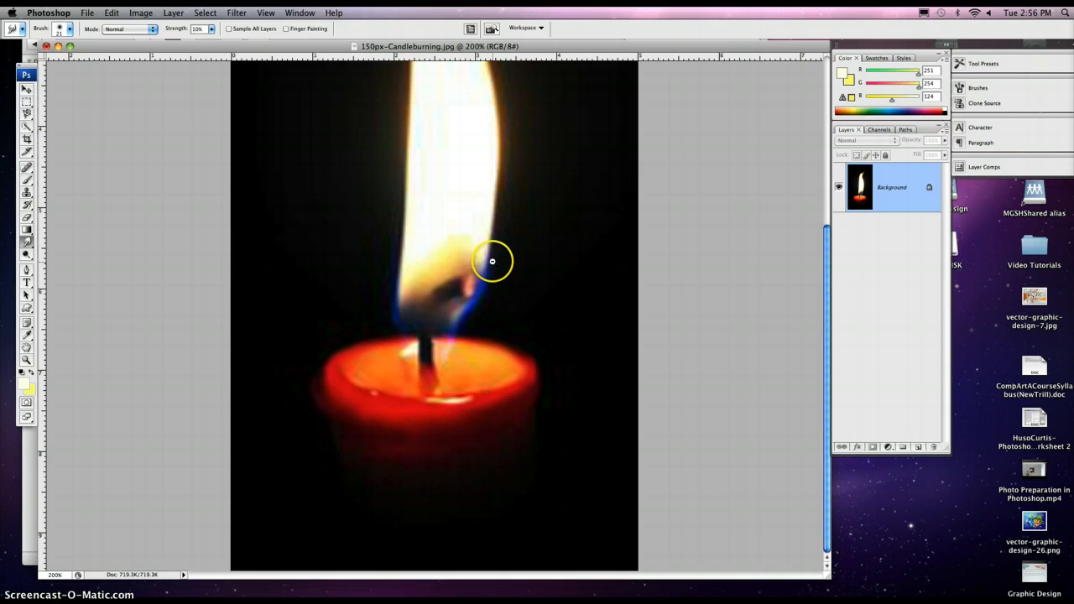
pyautogui.keyDown('alt'); pyautogui.click(492, 261); pyautogui.keyUp('alt')
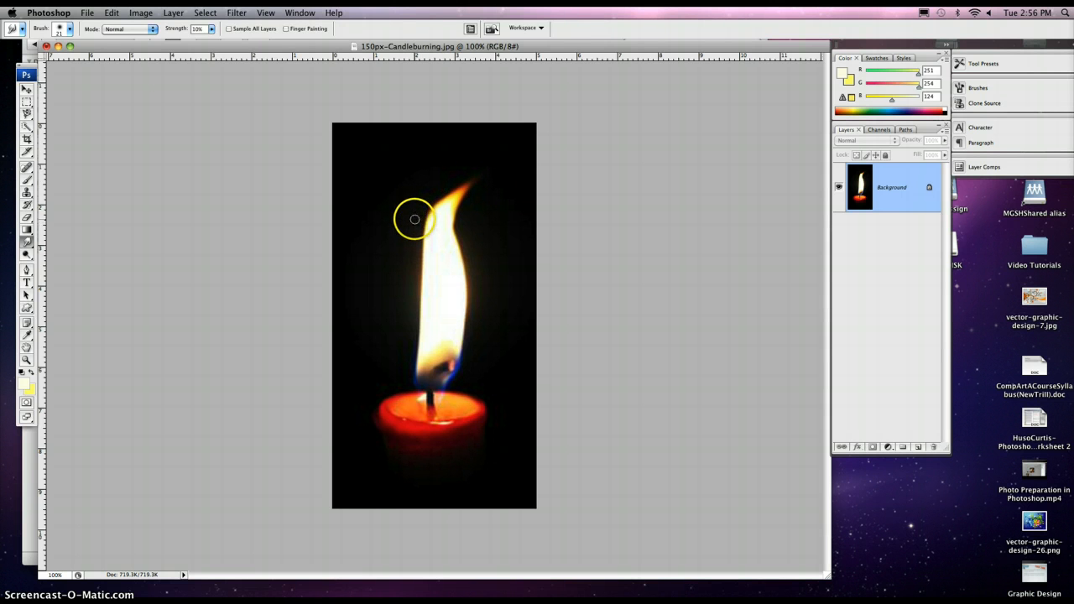
pyautogui.click(141, 12)
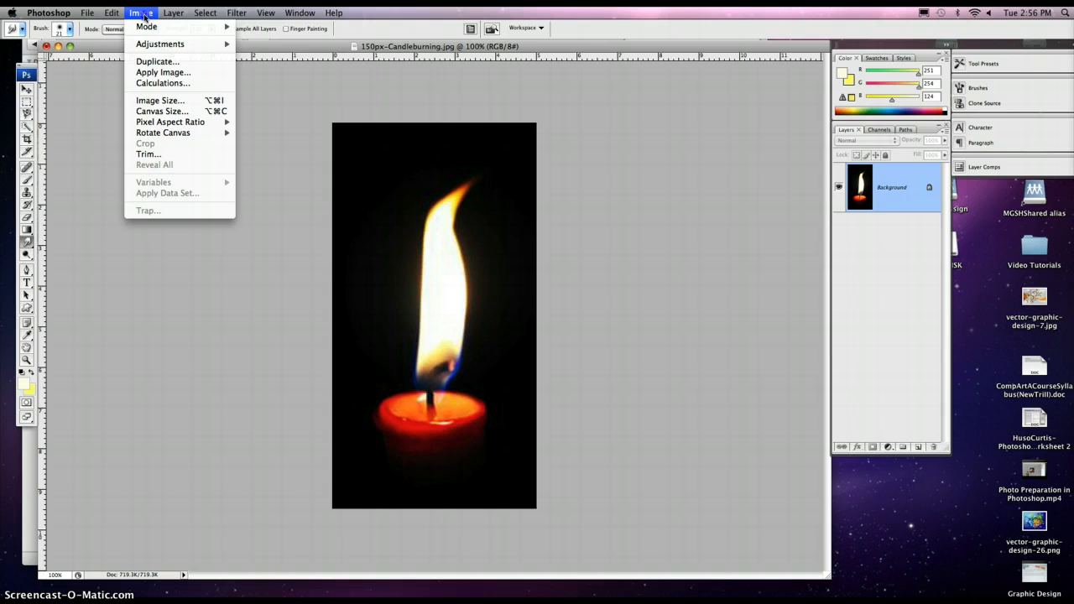
pyautogui.click(160, 112)
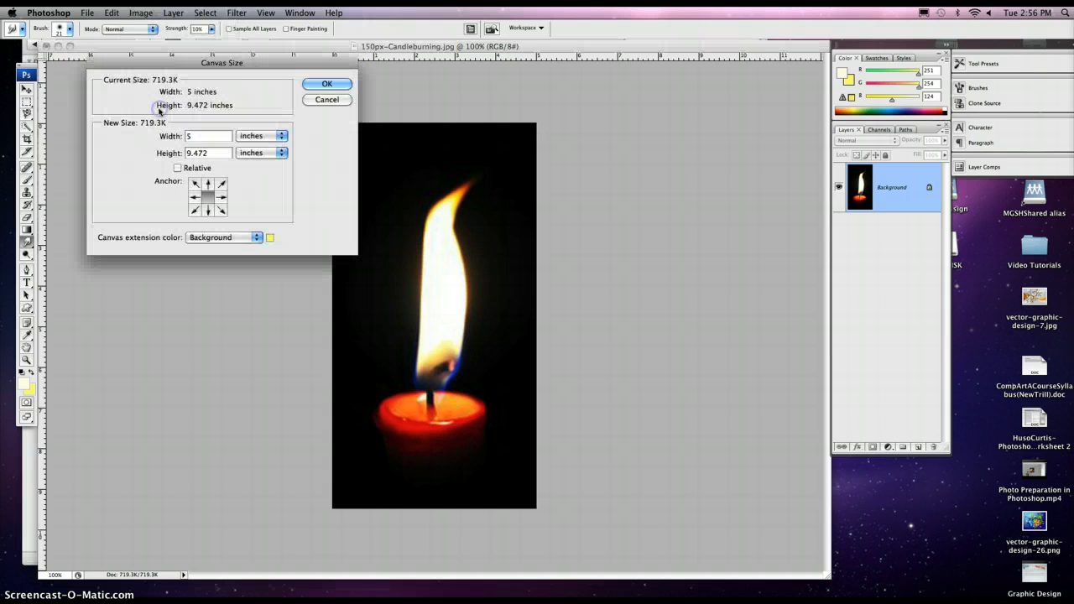
pyautogui.click(207, 196)
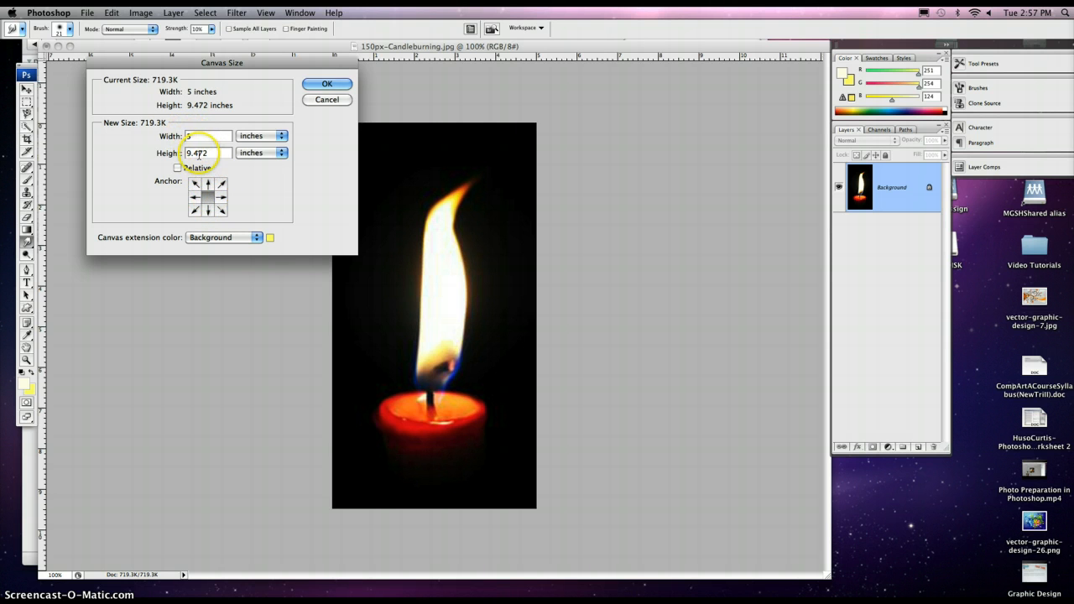
pyautogui.moveTo(205, 154); pyautogui.dragTo(183, 153)
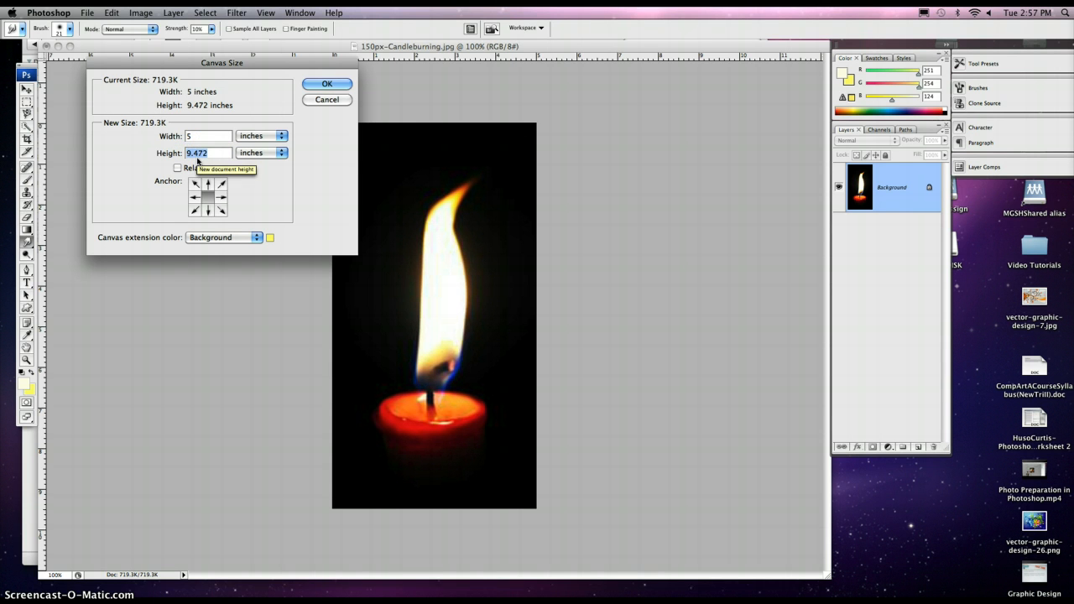
pyautogui.write('11')
pyautogui.click(208, 210)
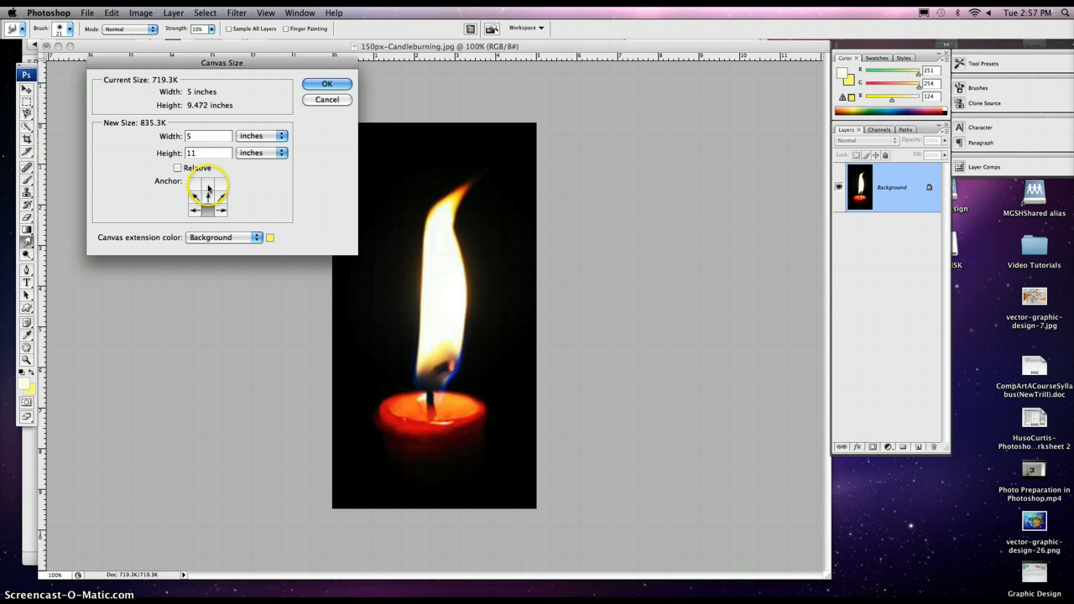
pyautogui.click(327, 84)
pyautogui.click(327, 85)
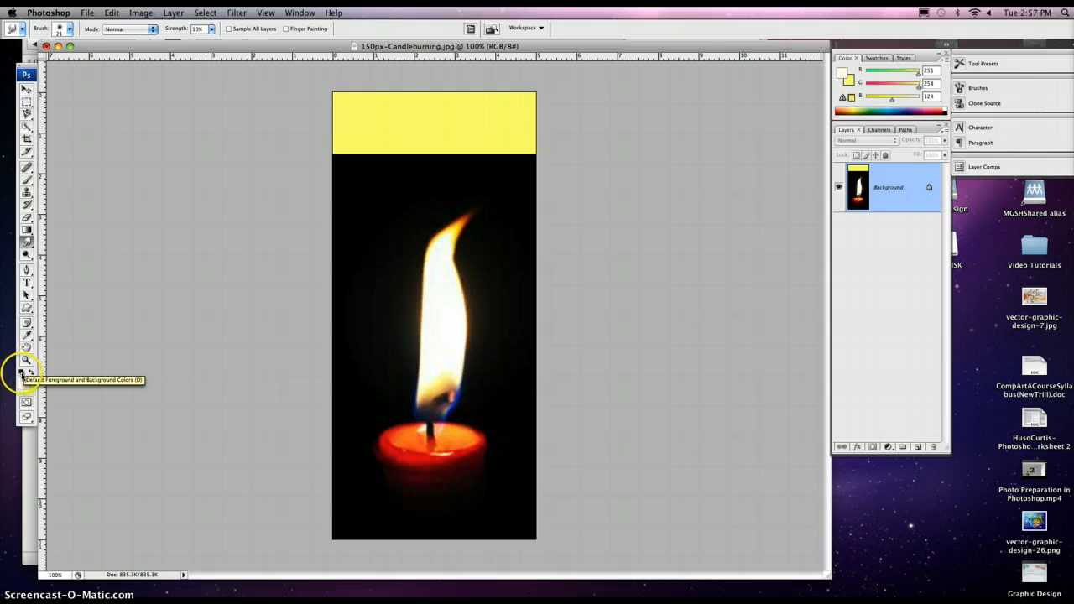
# Reset the foreground and background colors to default and fill the yellow canvas strip above the candle with black using the Paint Bucket tool.
pyautogui.click(22, 375)
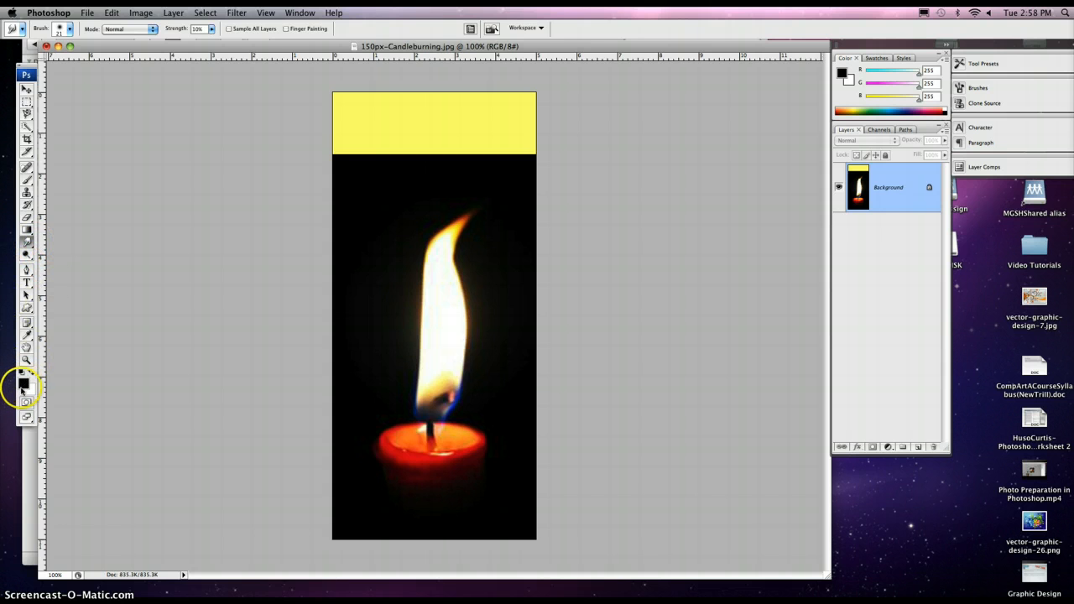
pyautogui.click(27, 230)
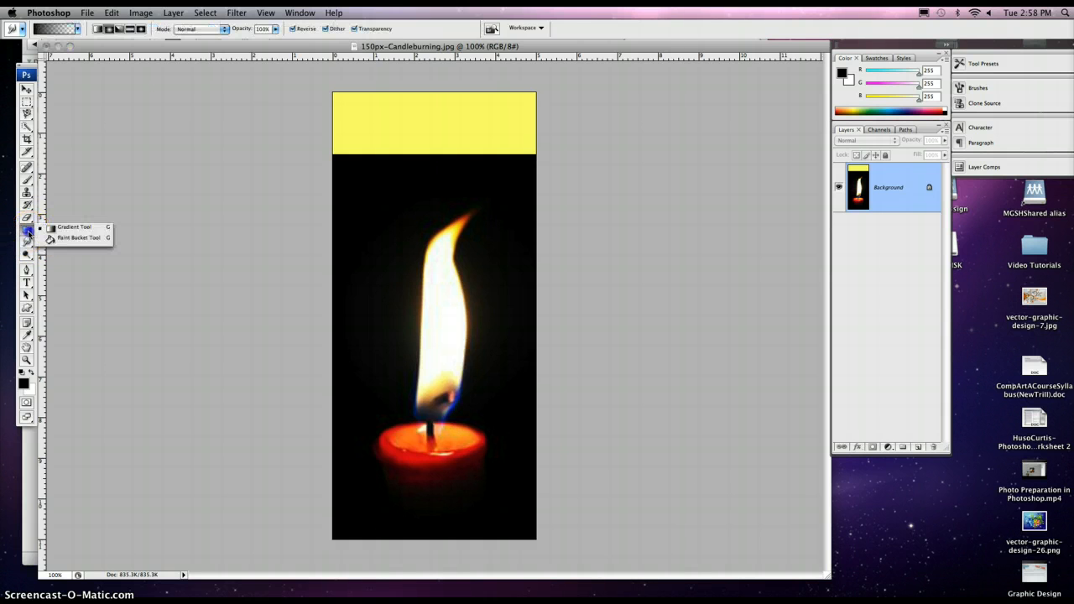
pyautogui.click(71, 240)
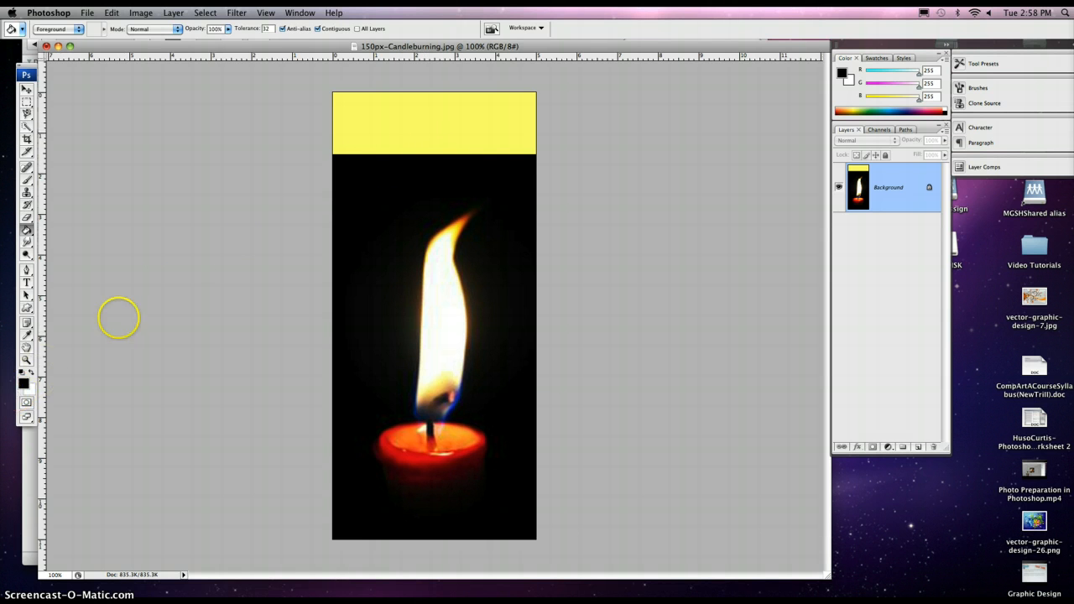
pyautogui.click(433, 126)
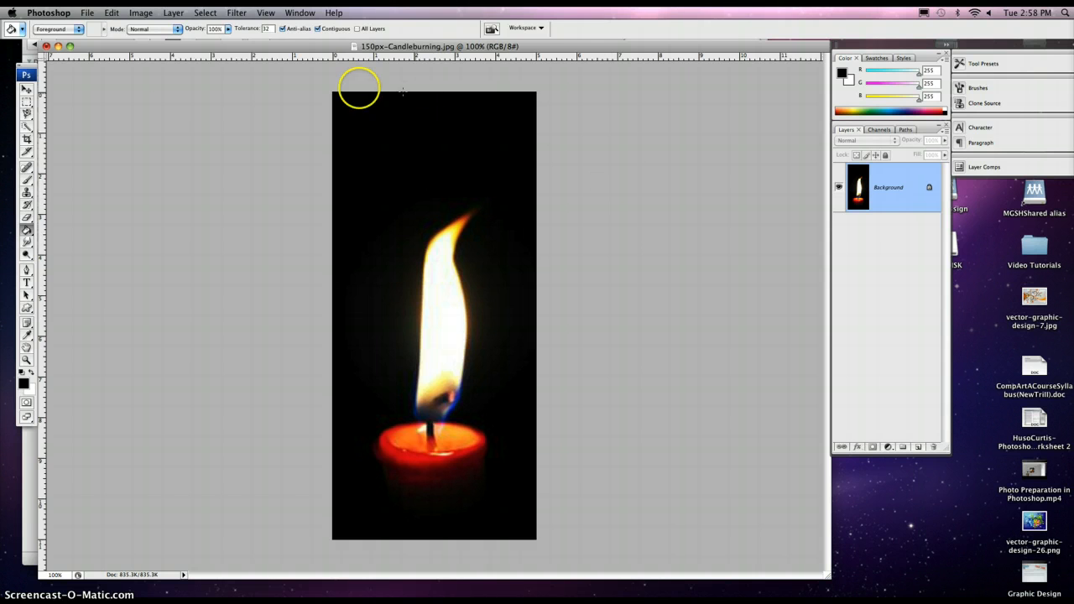
# Open 01-ART114347.jpg from the Desktop and enlarge its window to show space around the statue image.
pyautogui.click(87, 13)
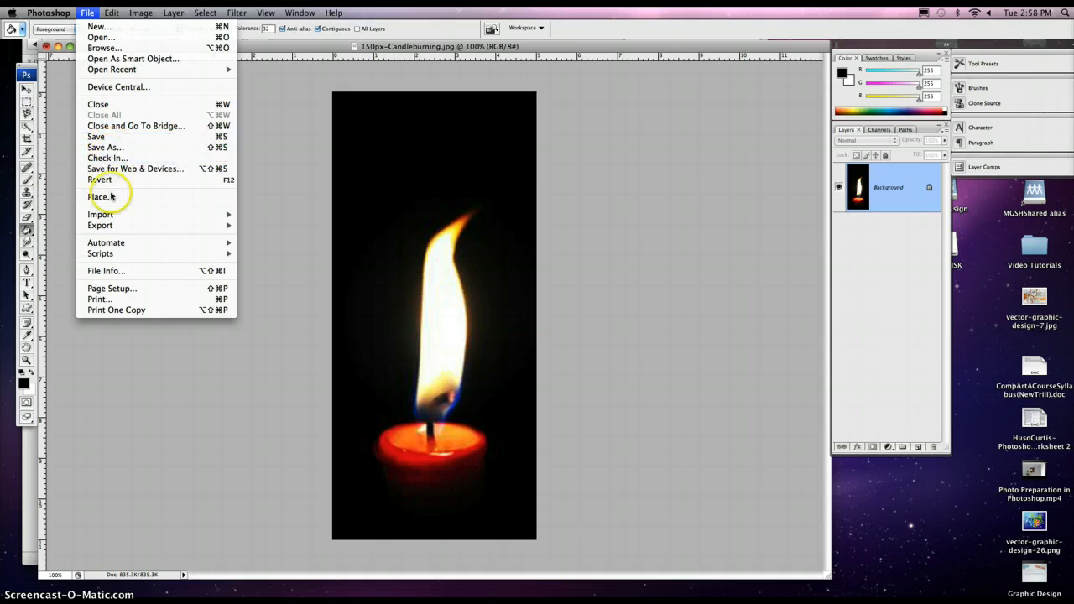
pyautogui.click(112, 39)
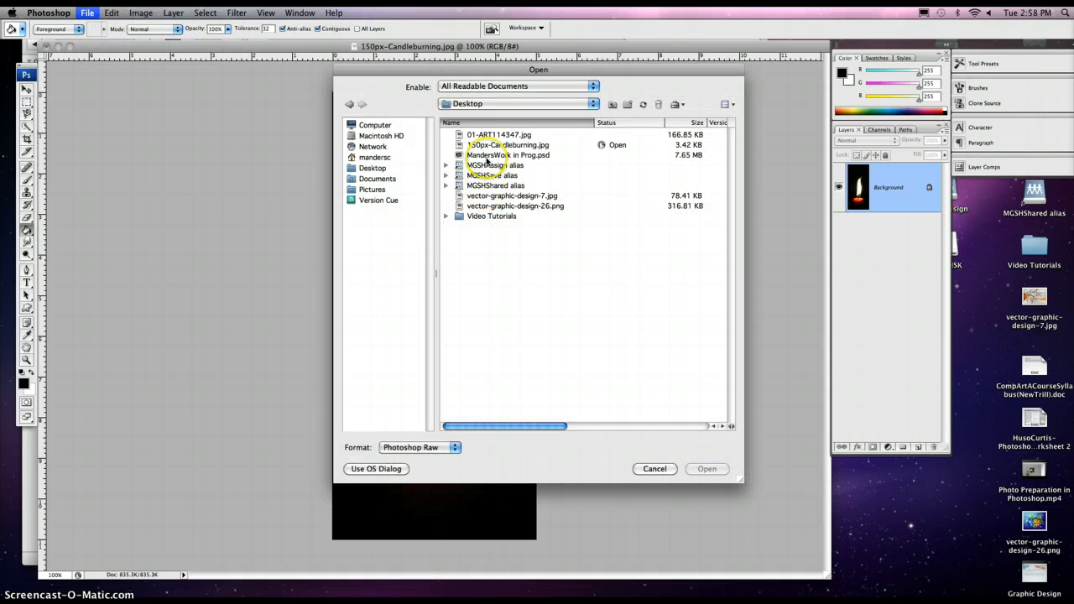
pyautogui.click(480, 134)
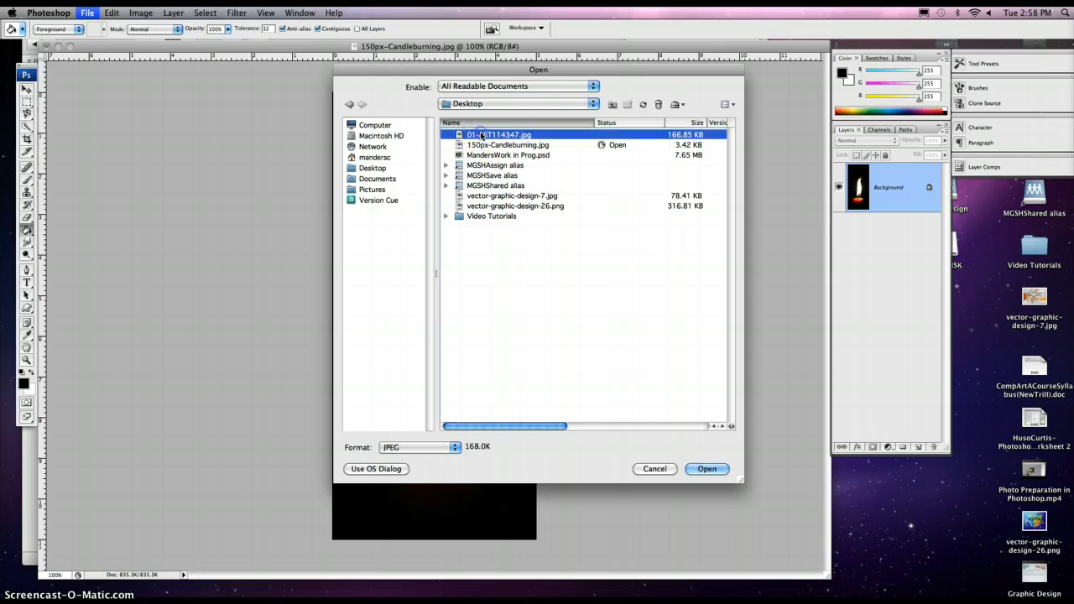
pyautogui.click(708, 469)
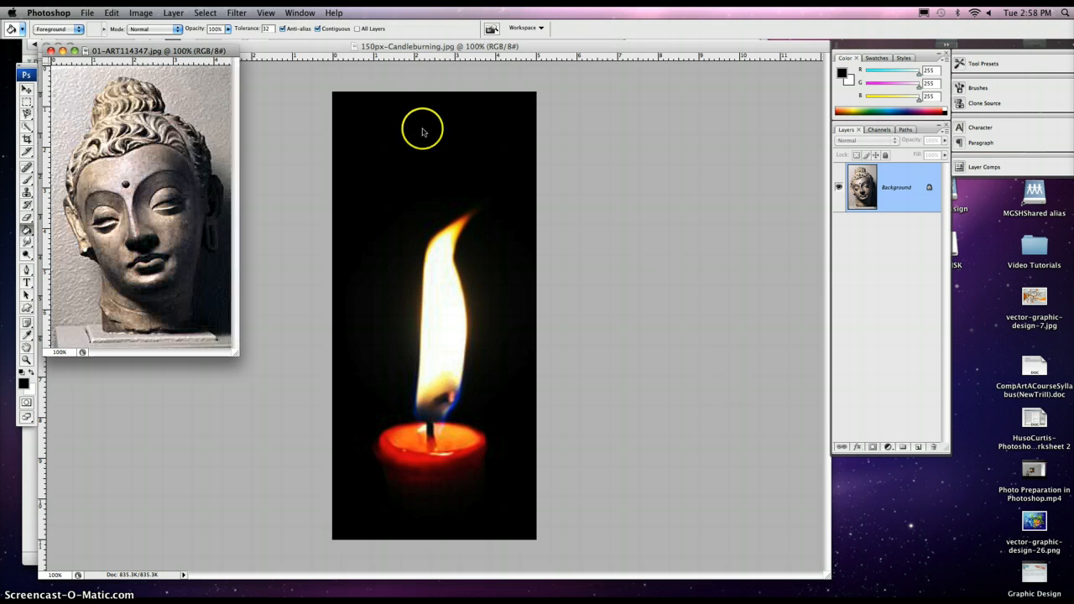
pyautogui.moveTo(235, 353); pyautogui.dragTo(296, 435)
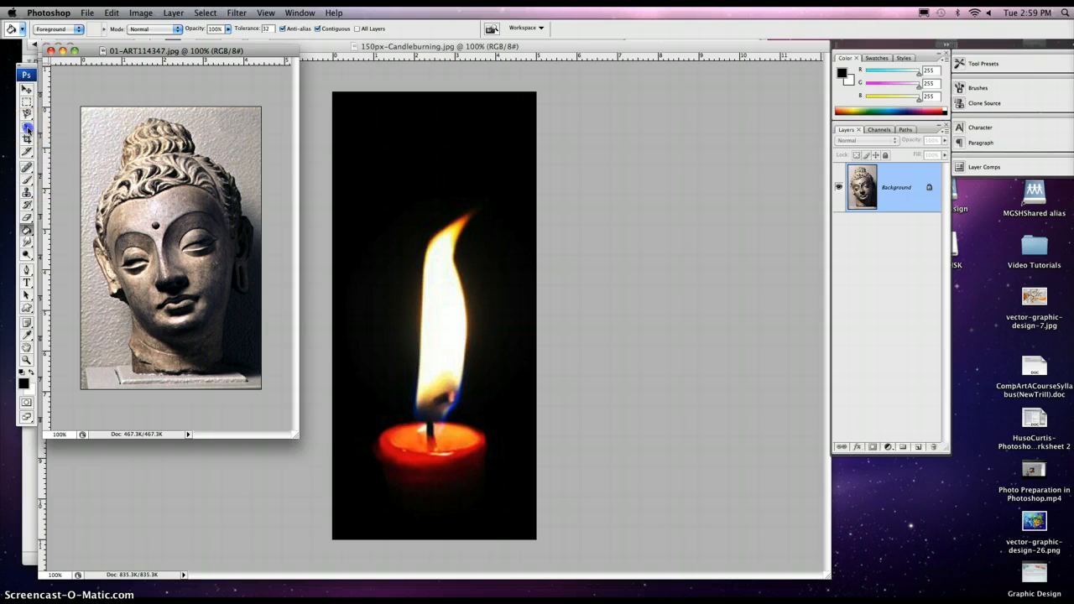
# Select the wall, shadow and pedestal around the statue's head with the Quick Selection tool.
pyautogui.moveTo(27, 126); pyautogui.dragTo(67, 130)
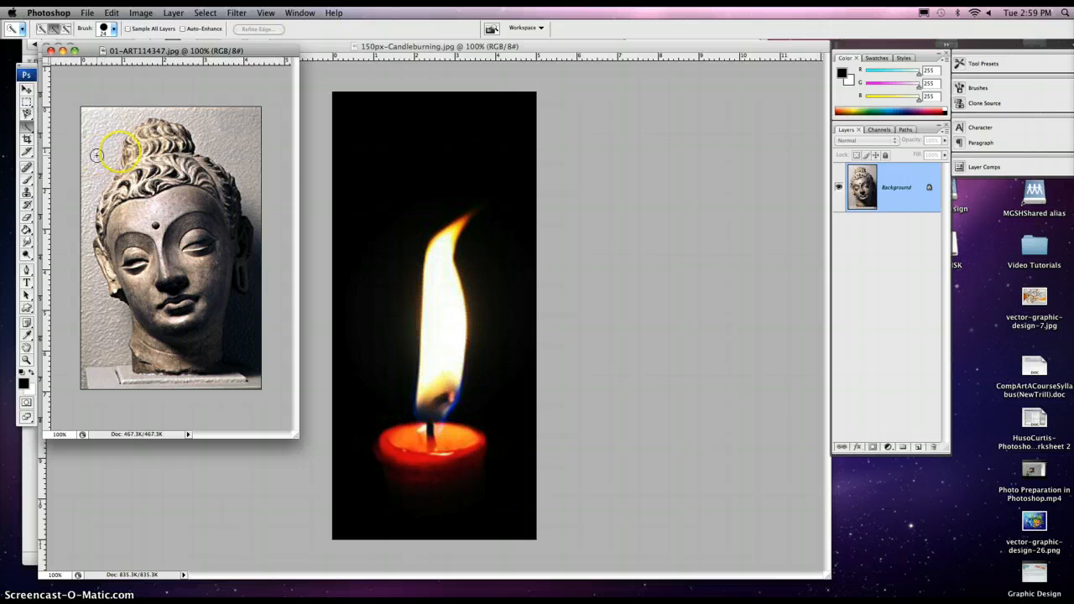
pyautogui.click(115, 336)
pyautogui.moveTo(115, 336)
pyautogui.mouseDown()
pyautogui.moveTo(96, 308)
pyautogui.moveTo(83, 242)
pyautogui.moveTo(104, 122)
pyautogui.moveTo(147, 108)
pyautogui.moveTo(218, 119)
pyautogui.moveTo(253, 196)
pyautogui.mouseUp()
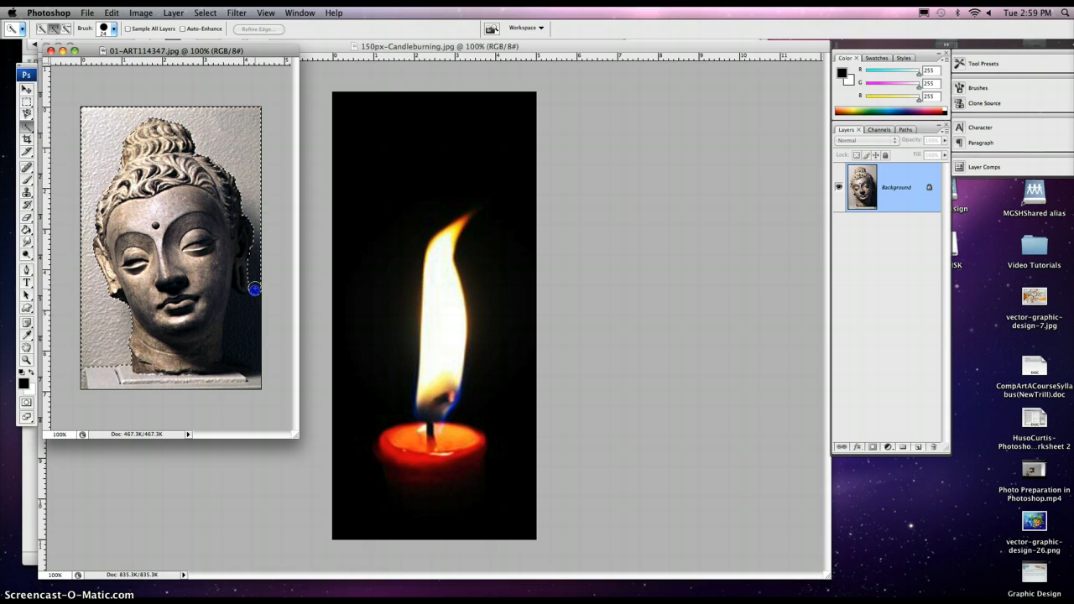
pyautogui.moveTo(242, 322); pyautogui.dragTo(225, 384)
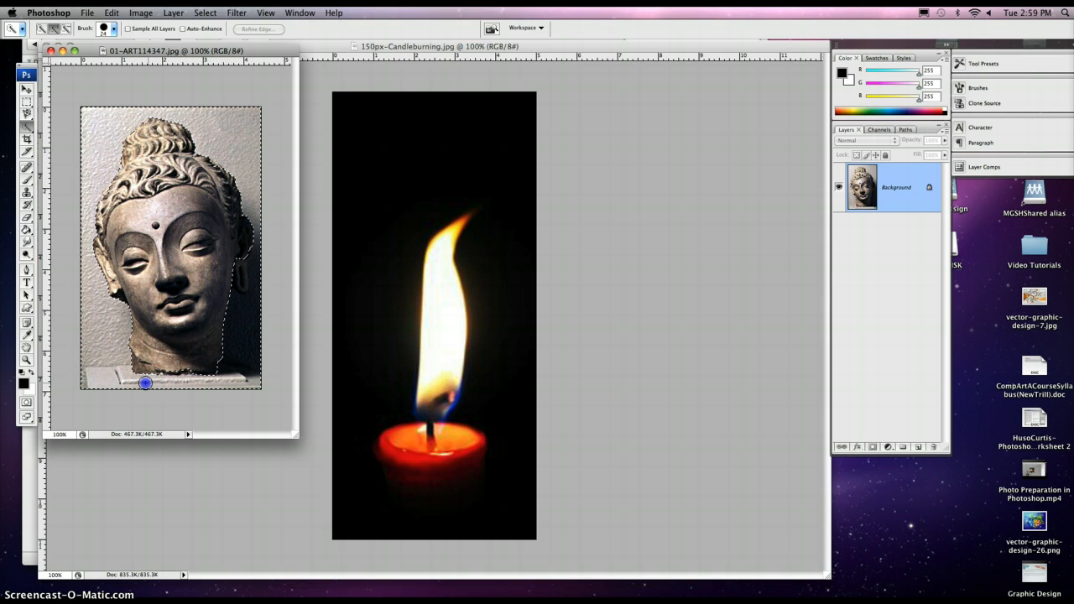
pyautogui.moveTo(150, 375); pyautogui.dragTo(145, 372)
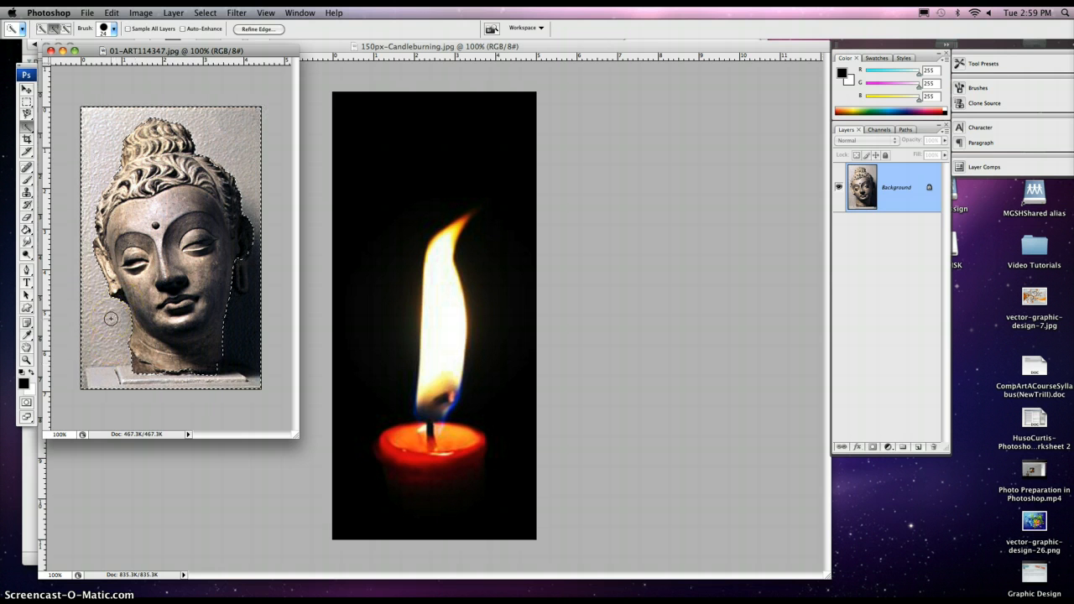
pyautogui.moveTo(172, 143); pyautogui.dragTo(199, 150)
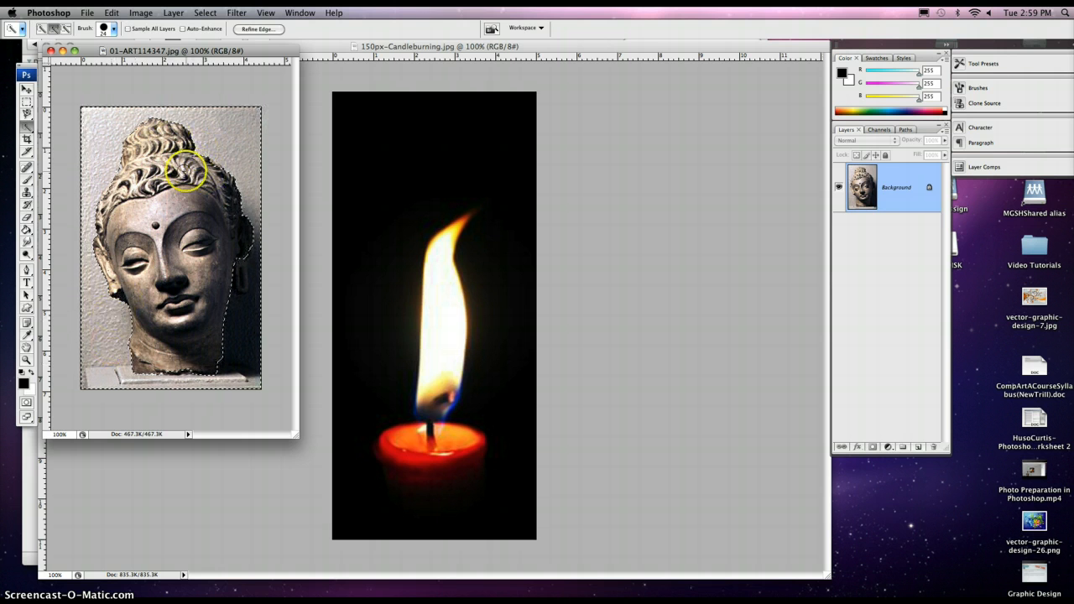
# Subtract the statue's earring on the shadowed side from the selection and delete the selected background.
pyautogui.click(67, 30)
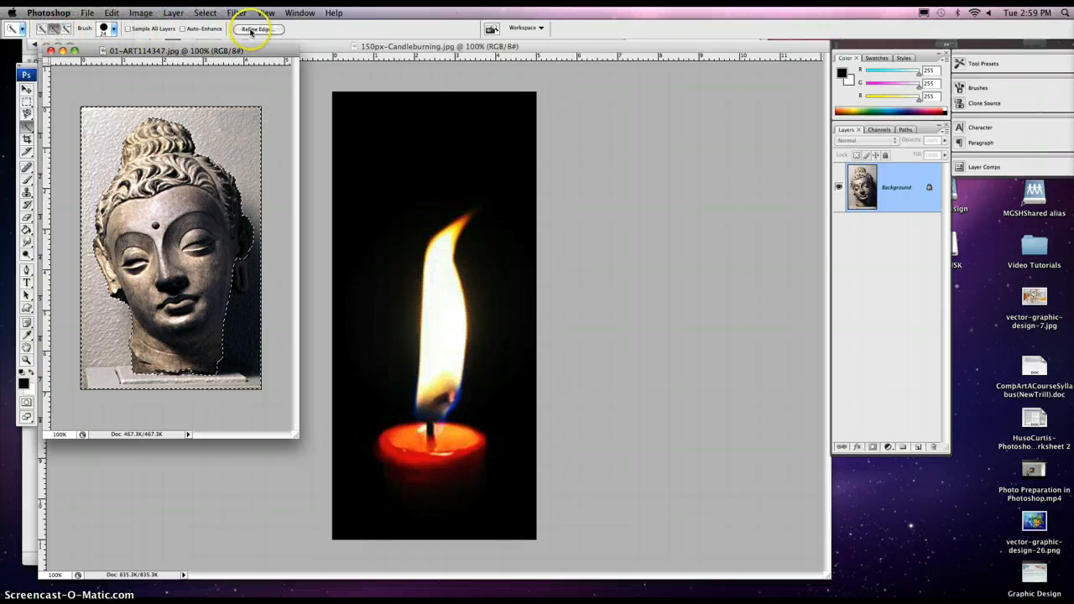
pyautogui.click(66, 31)
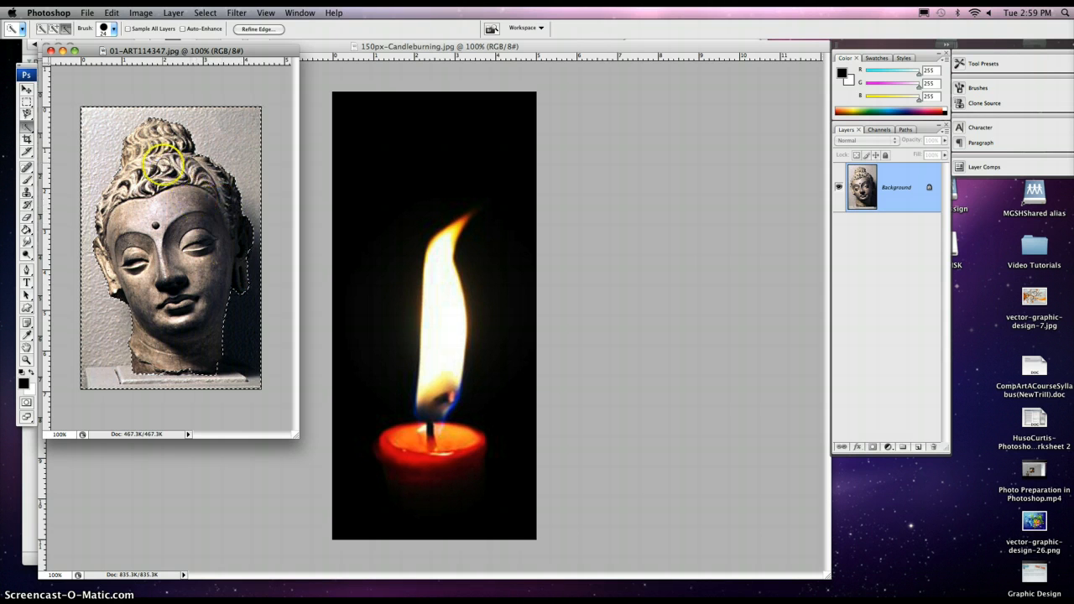
pyautogui.click(28, 116)
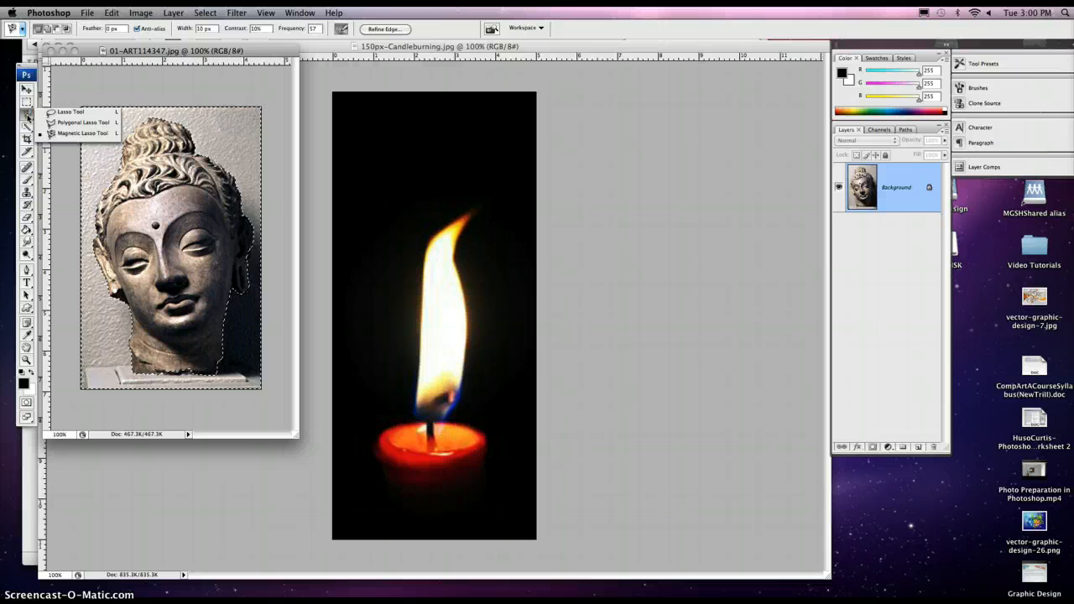
pyautogui.click(27, 115)
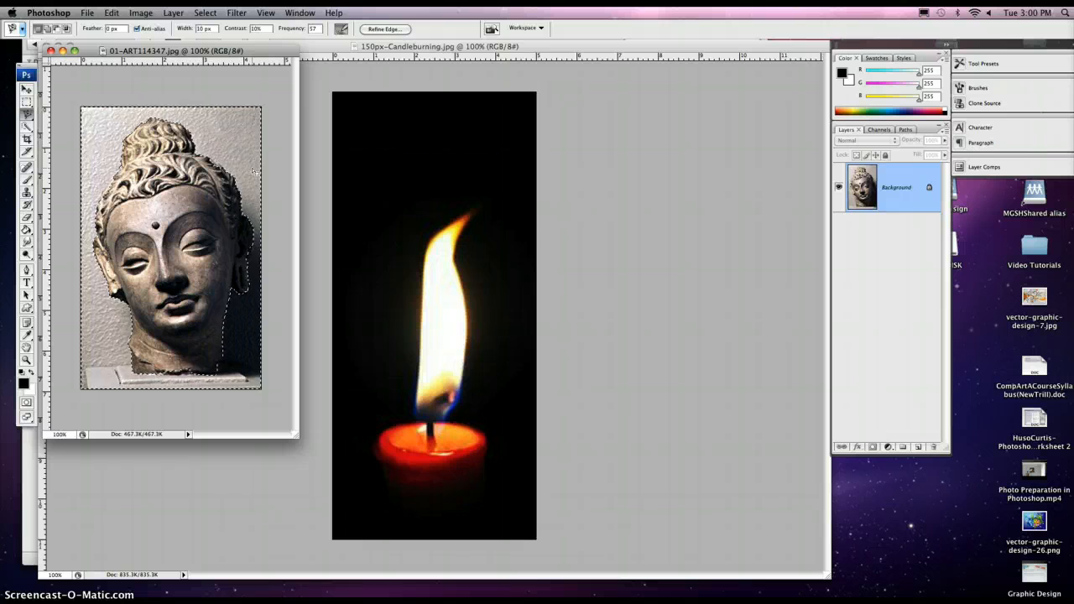
pyautogui.press('Delete')
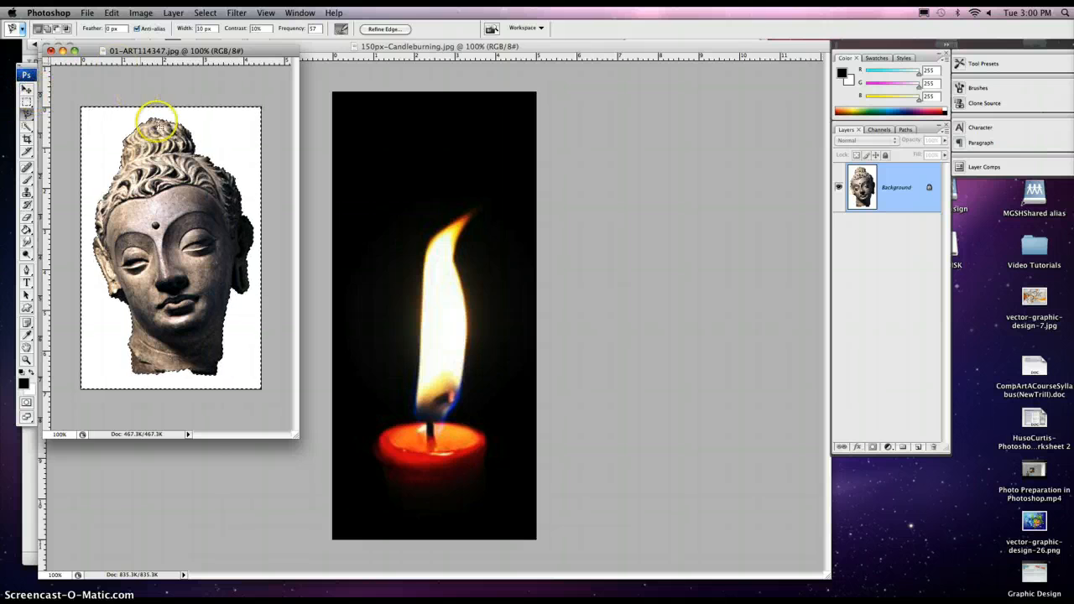
# Invert the selection to the statue's head and cut the head out of its image.
pyautogui.click(206, 13)
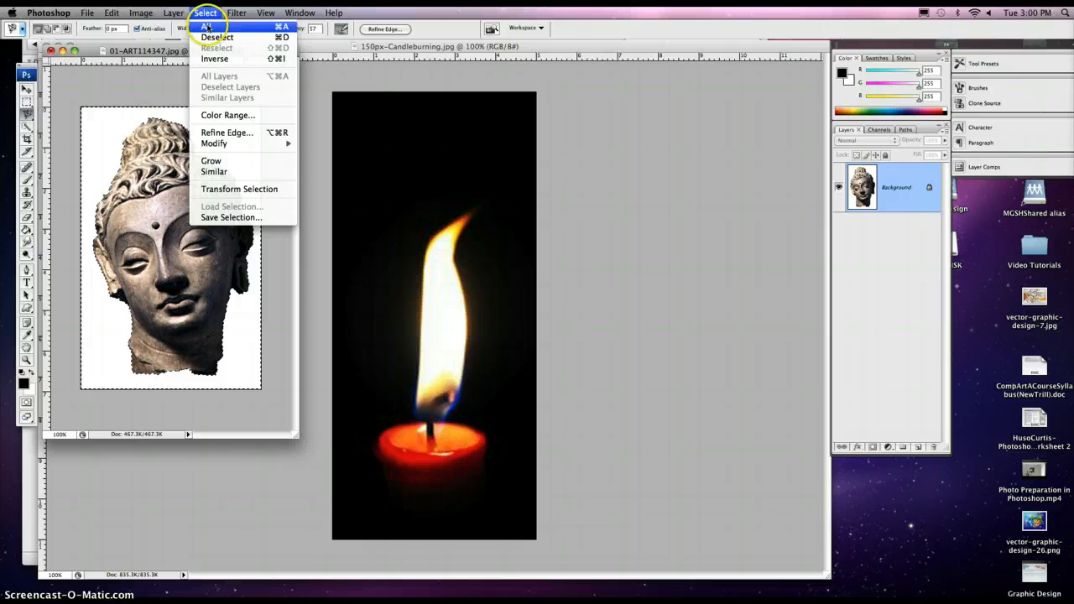
pyautogui.click(213, 60)
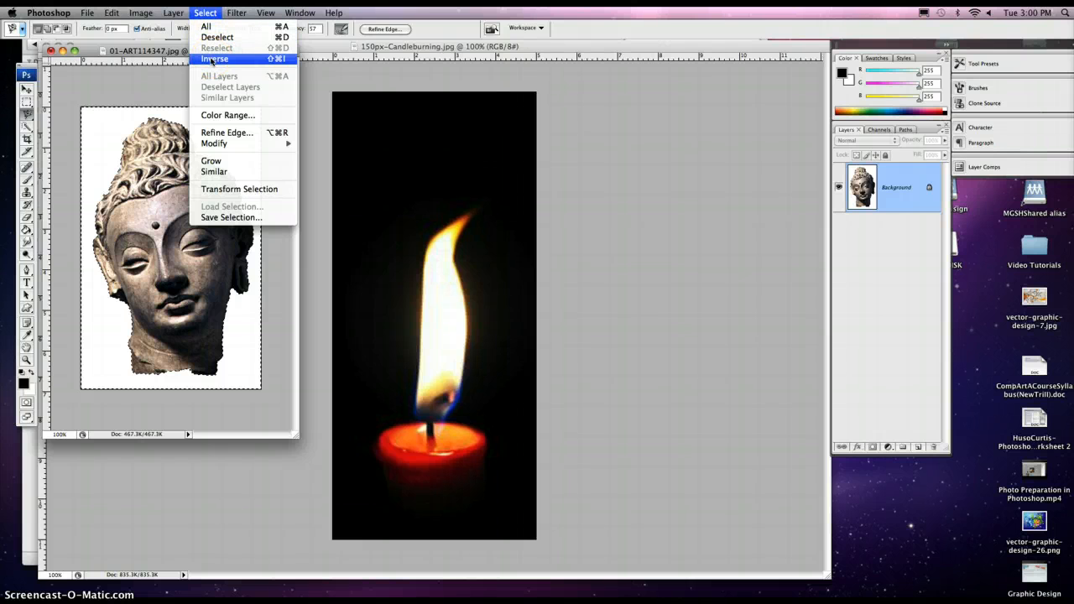
pyautogui.click(212, 60)
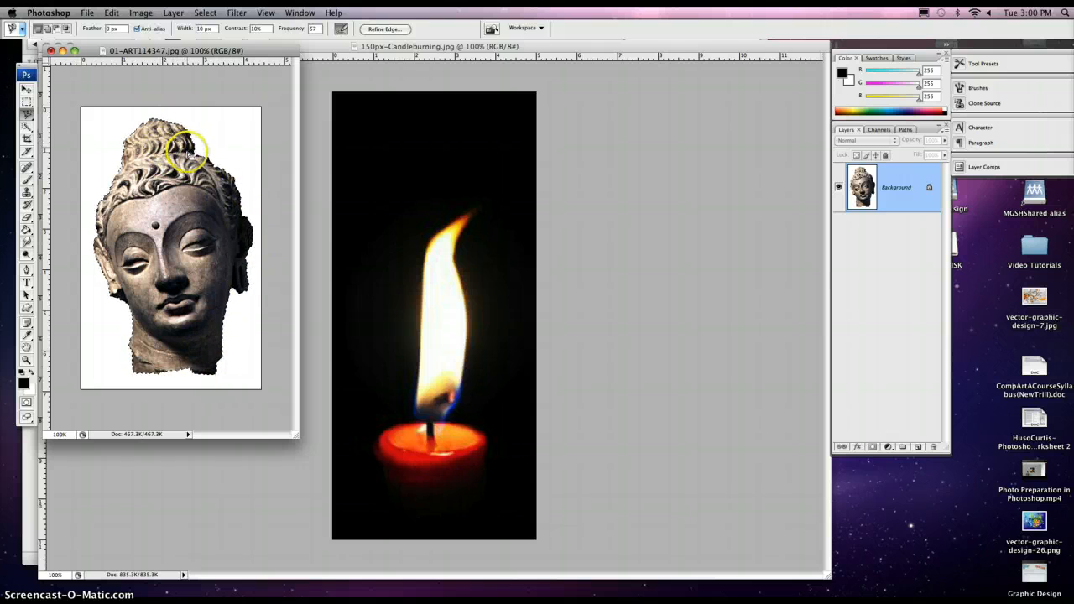
pyautogui.click(111, 12)
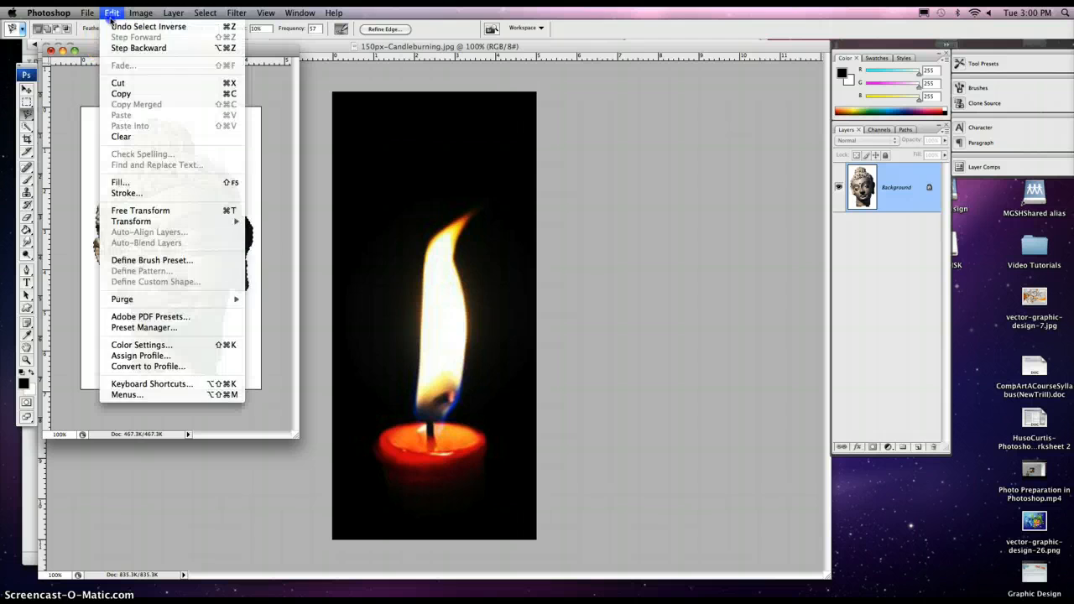
pyautogui.click(118, 83)
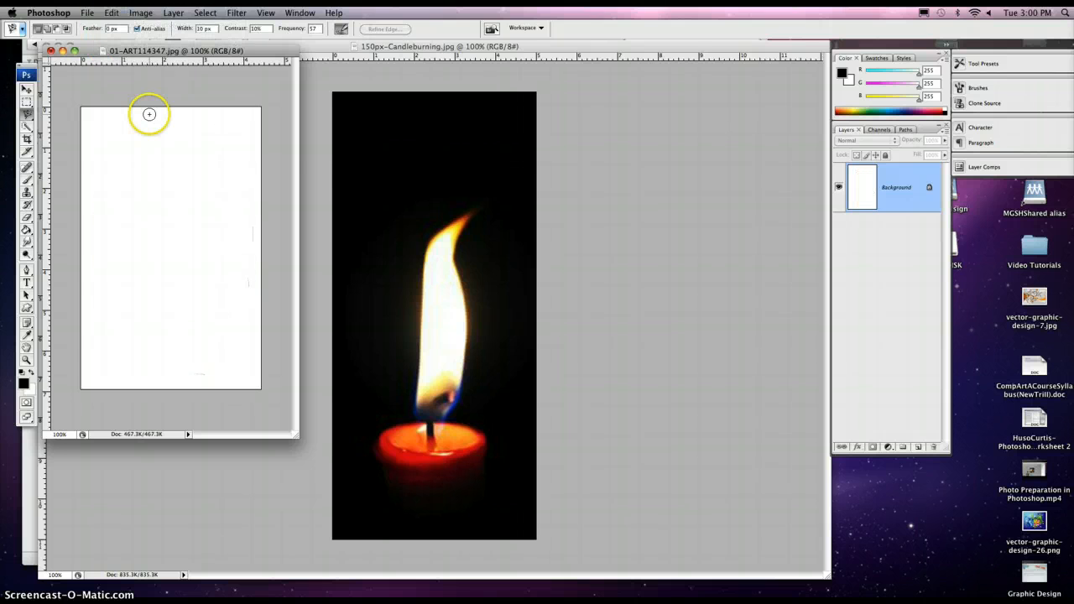
# Paste the statue's head into 150px-Candleburning.jpg as a new layer and activate the Move tool.
pyautogui.click(399, 48)
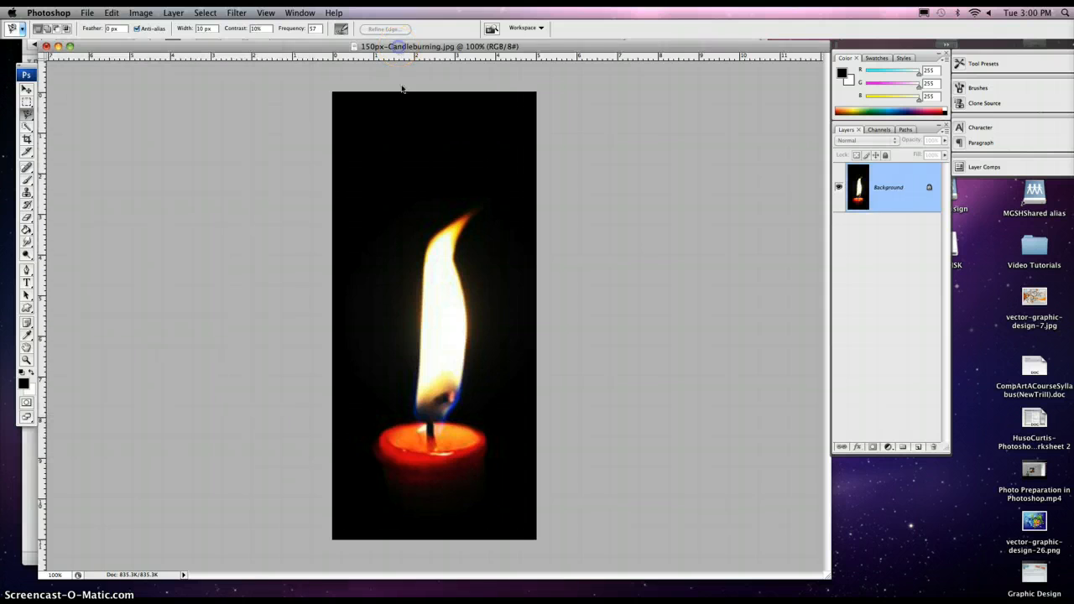
pyautogui.click(112, 12)
pyautogui.click(130, 115)
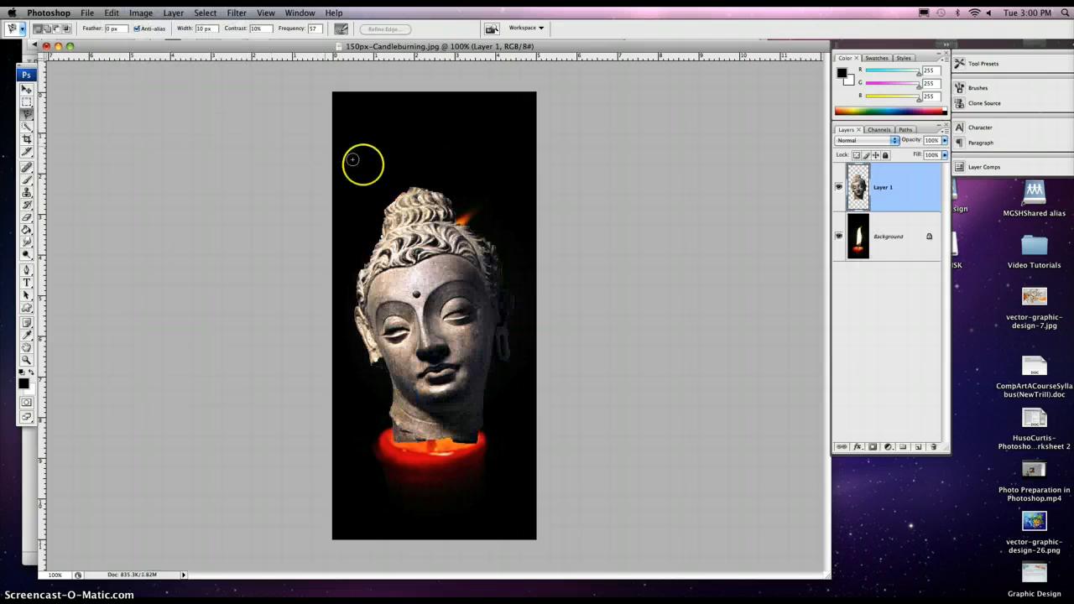
pyautogui.click(26, 89)
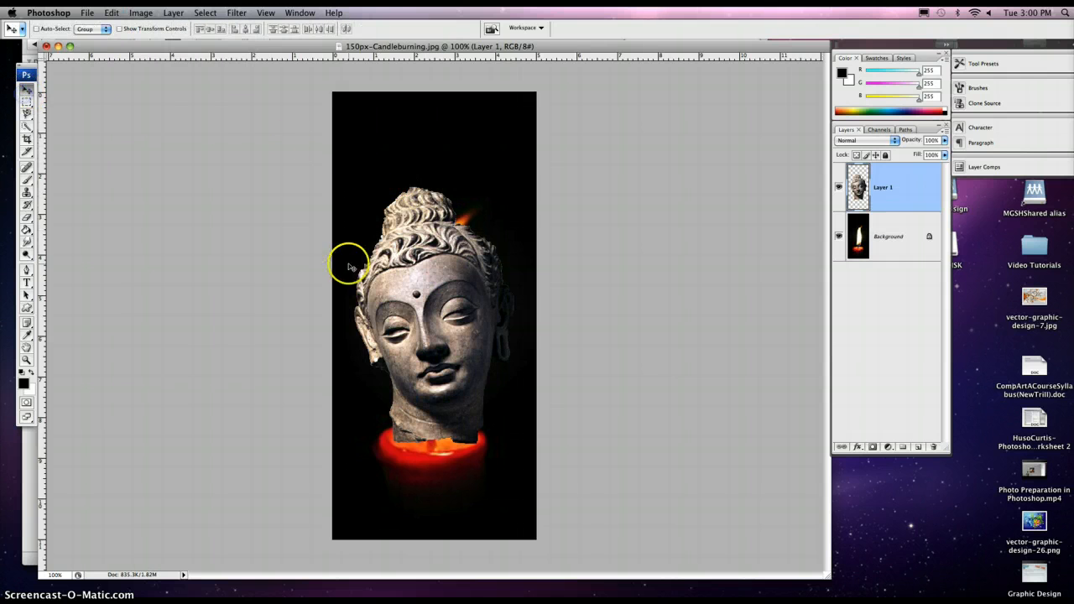
# Scale the statue's head proportionally to 42.9% with Free Transform and place it over the middle of the candle flame.
pyautogui.moveTo(379, 278)
pyautogui.mouseDown()
pyautogui.moveTo(378, 243)
pyautogui.moveTo(383, 288)
pyautogui.mouseUp()
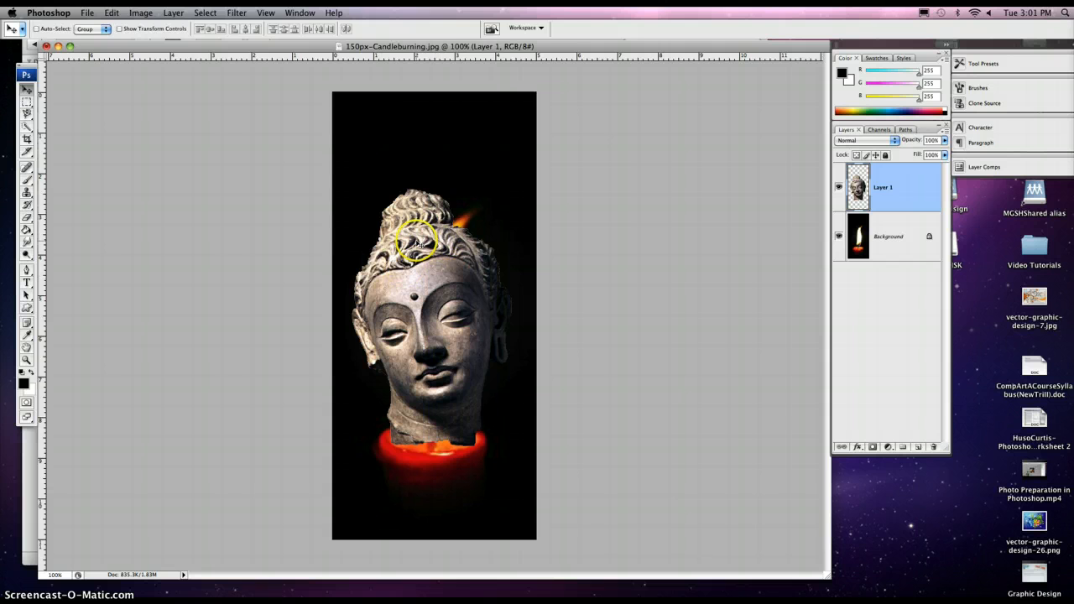
pyautogui.press('super+t')
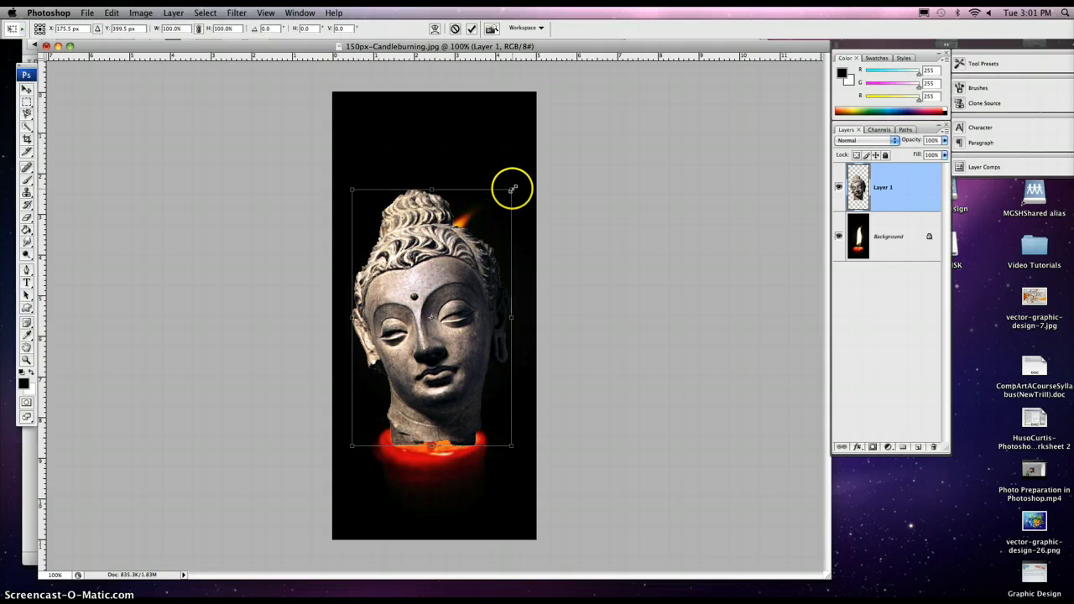
pyautogui.click(111, 14)
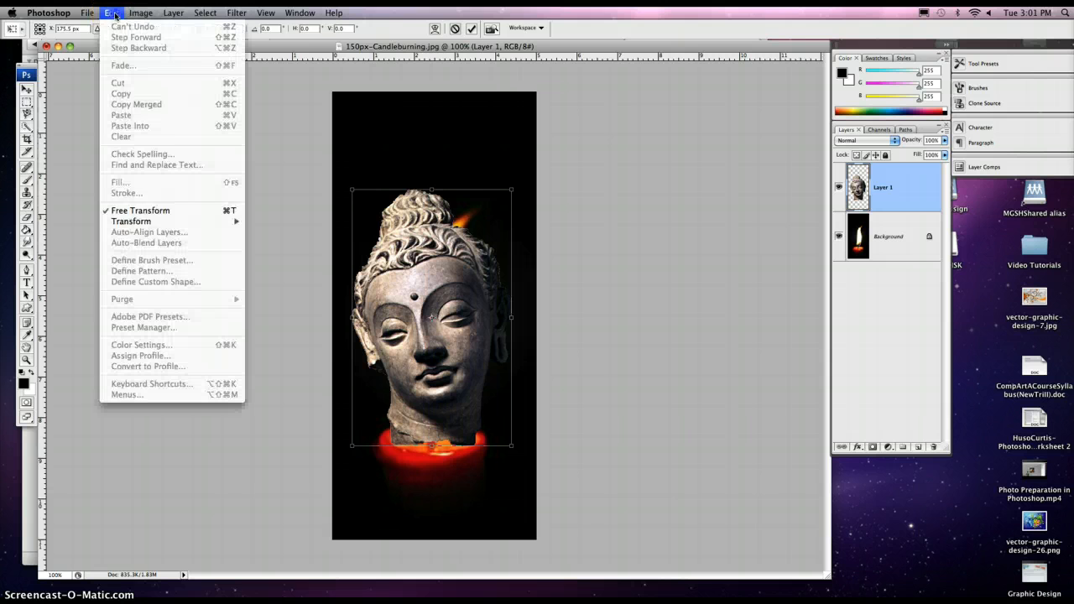
pyautogui.moveTo(168, 221)
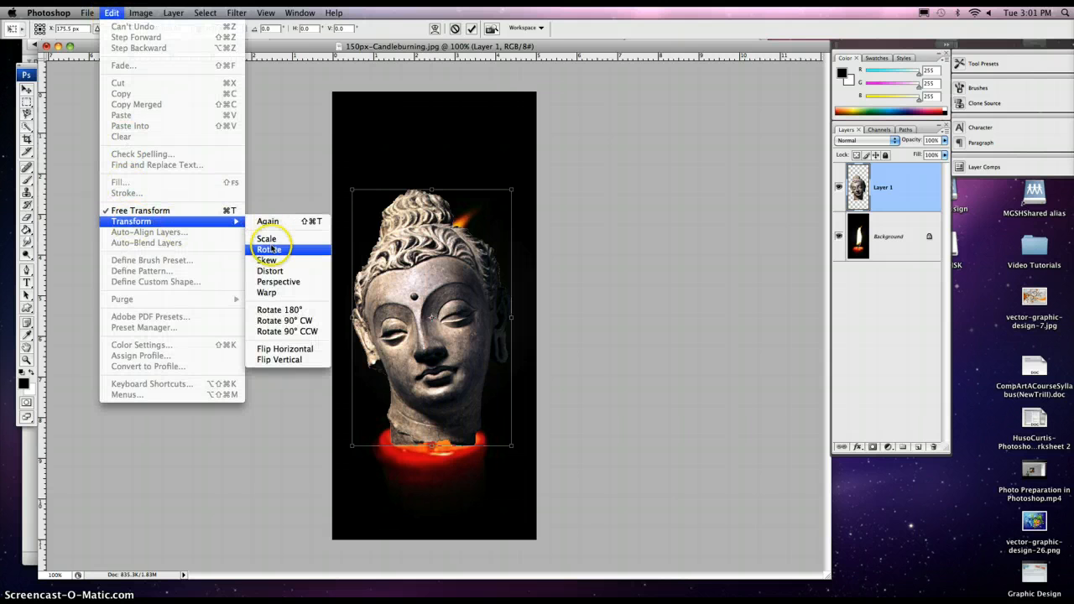
pyautogui.click(267, 210)
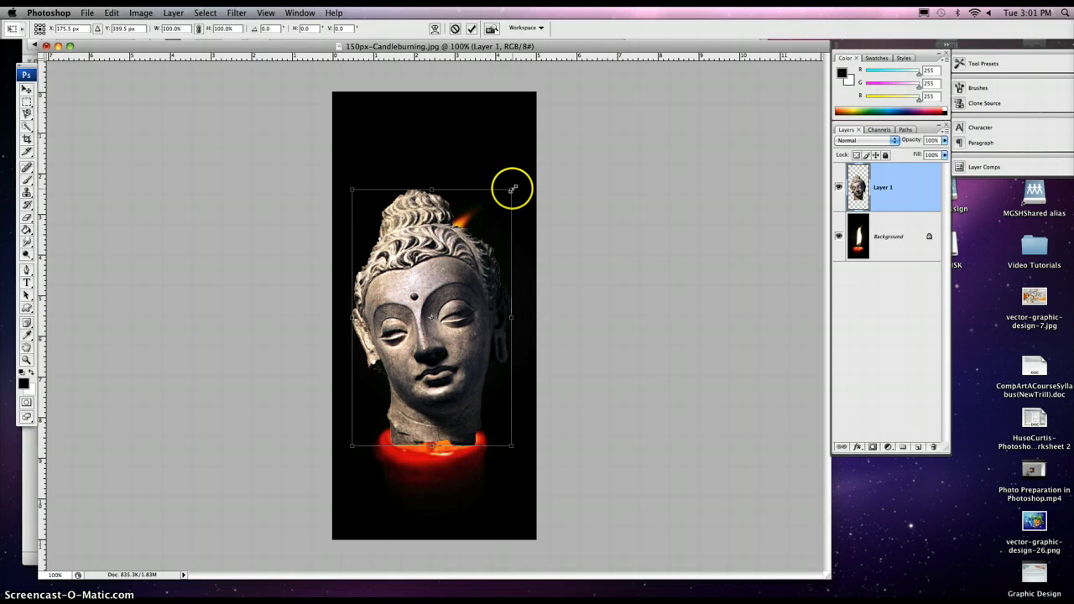
pyautogui.moveTo(512, 190); pyautogui.dragTo(455, 290)
pyautogui.click(476, 271)
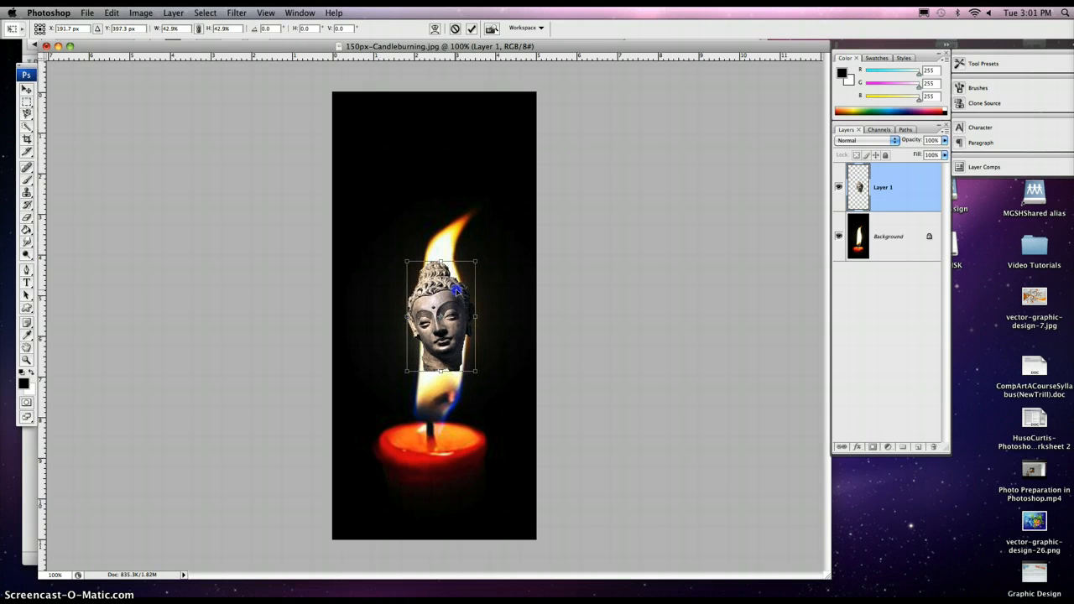
pyautogui.click(476, 266)
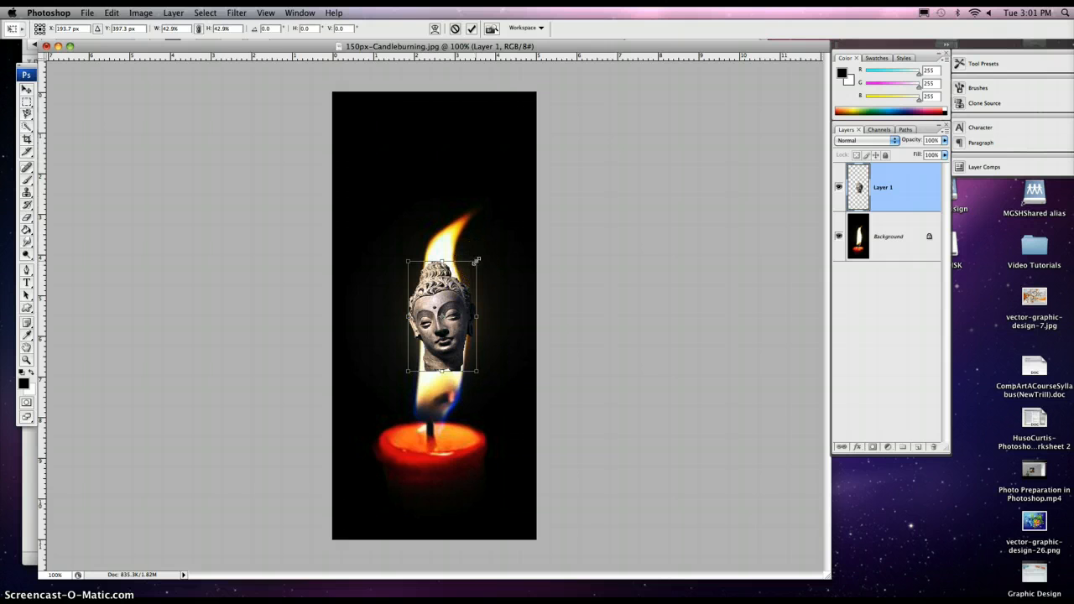
pyautogui.moveTo(476, 261); pyautogui.dragTo(457, 285)
pyautogui.press('Return')
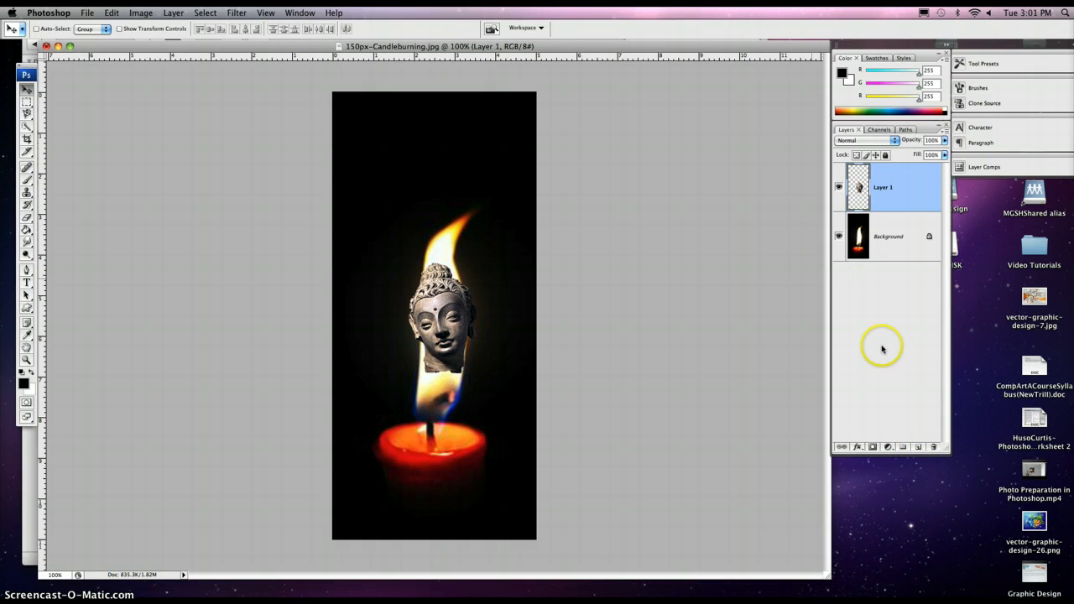
# Add two new empty layers above the statue head's layer.
pyautogui.click(919, 448)
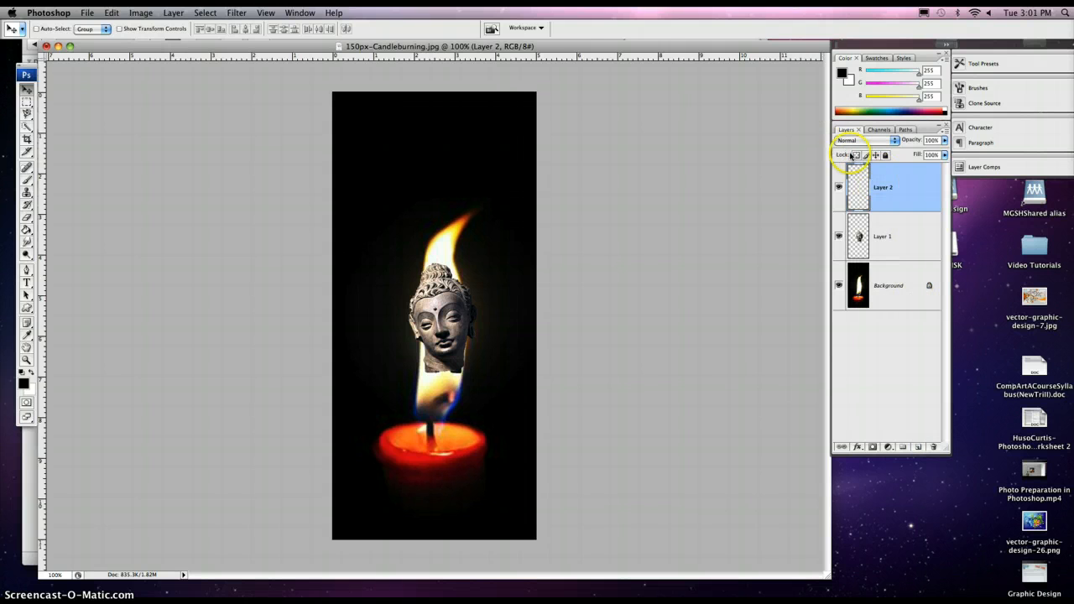
pyautogui.click(174, 13)
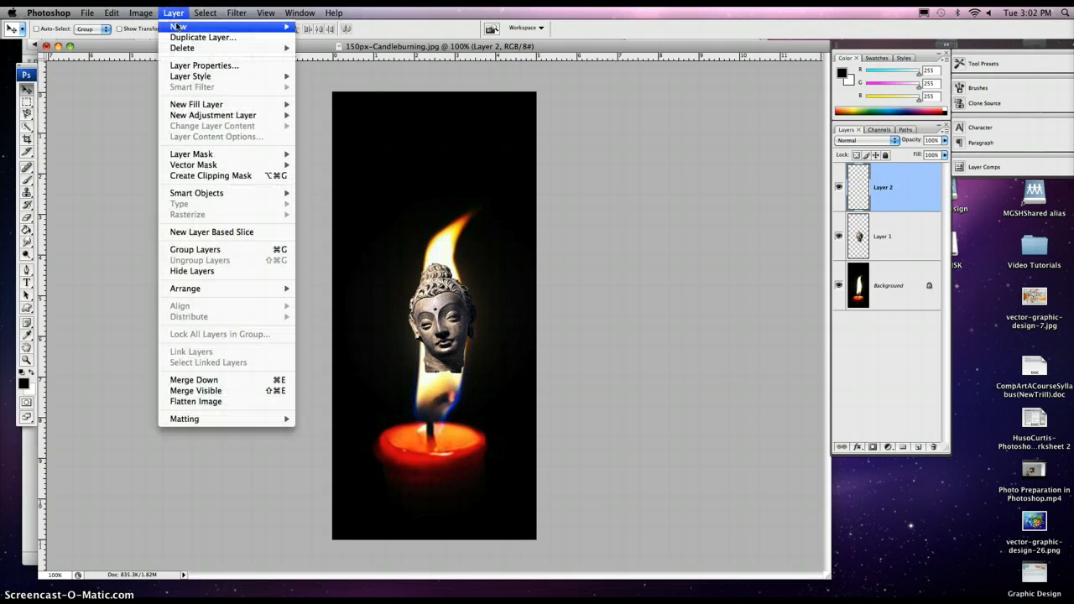
pyautogui.click(207, 10)
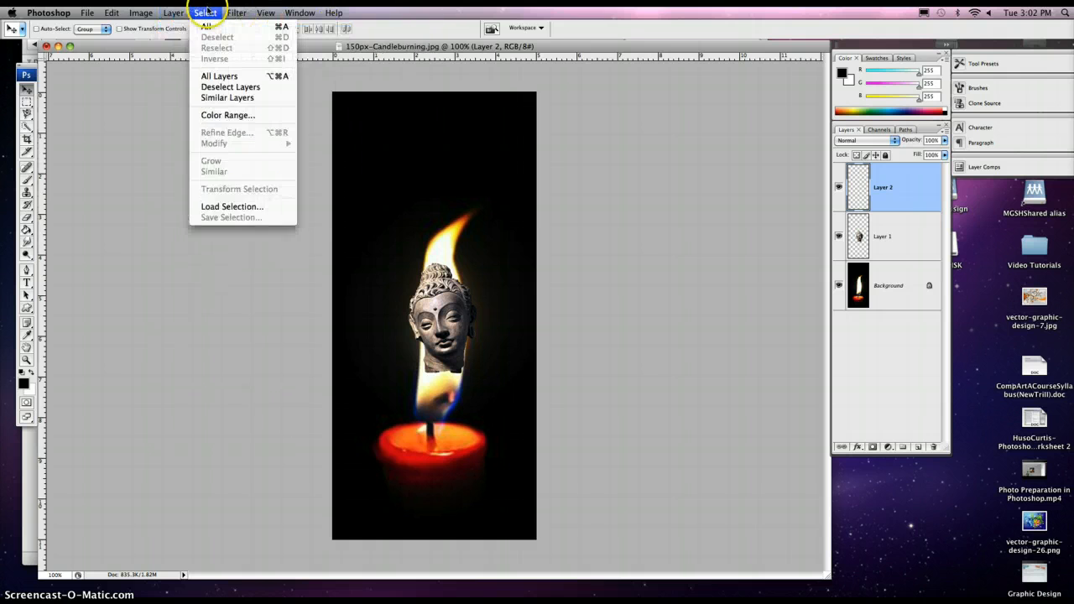
pyautogui.moveTo(173, 12)
pyautogui.moveTo(210, 26)
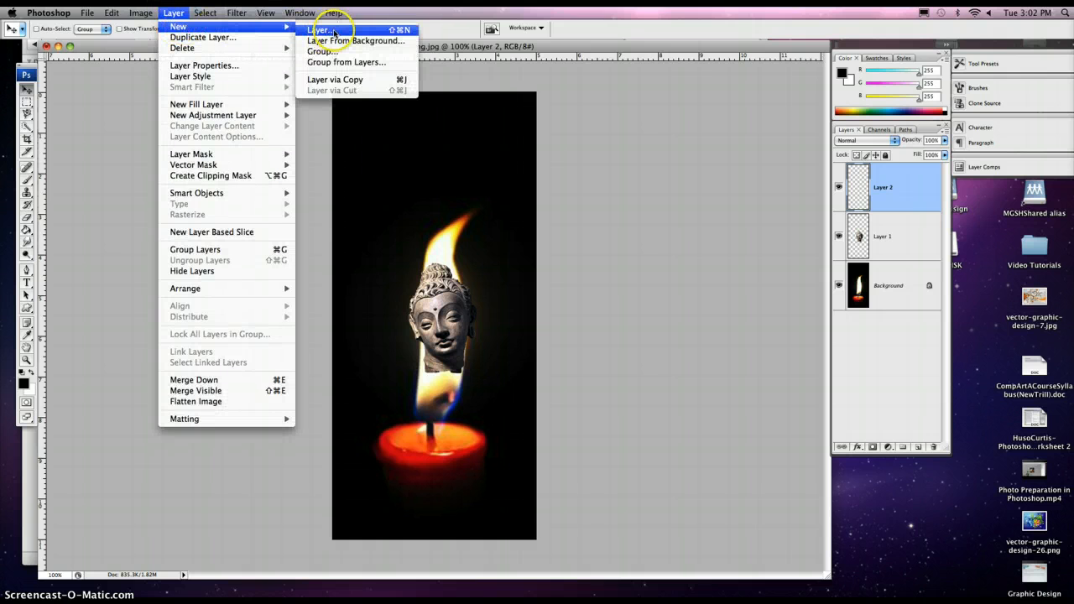
pyautogui.click(176, 13)
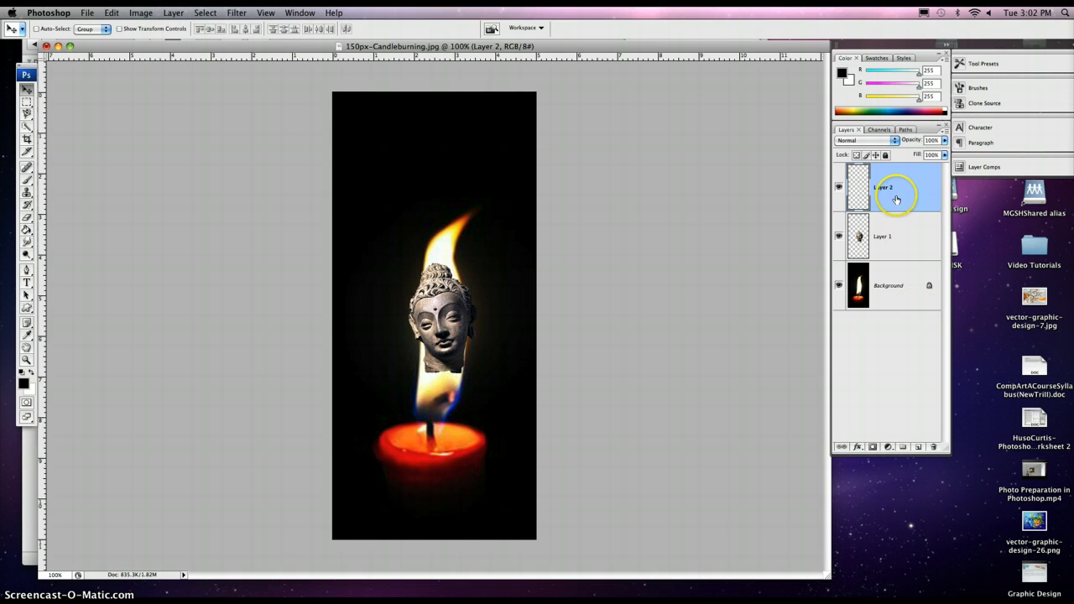
pyautogui.click(918, 446)
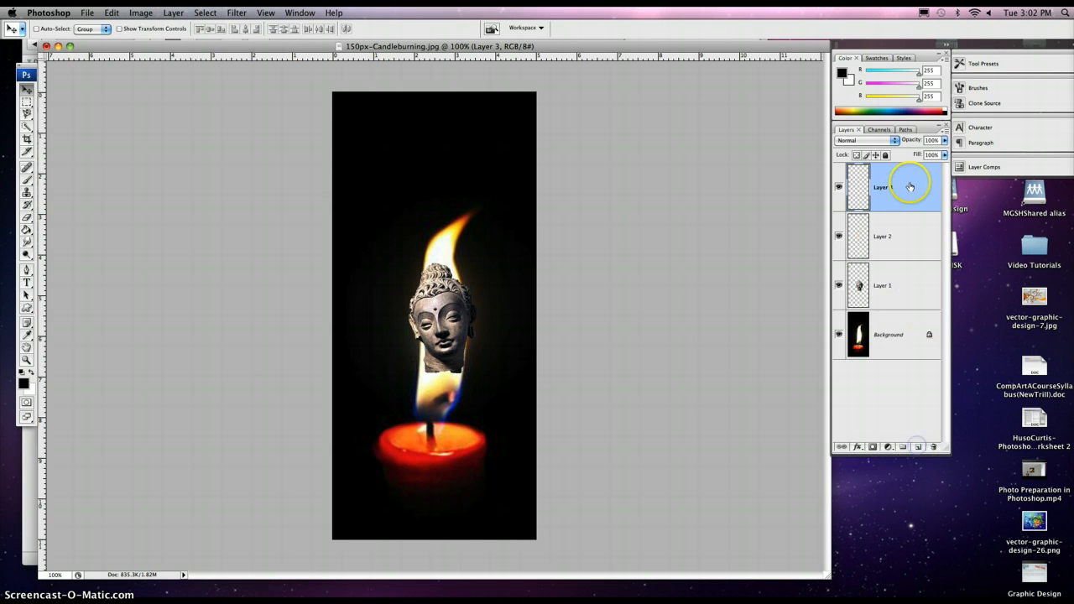
# Rename the statue's layer Head, the empty layer above it Flame Fill, and the uppermost layer Glowing Haze.
pyautogui.click(882, 287)
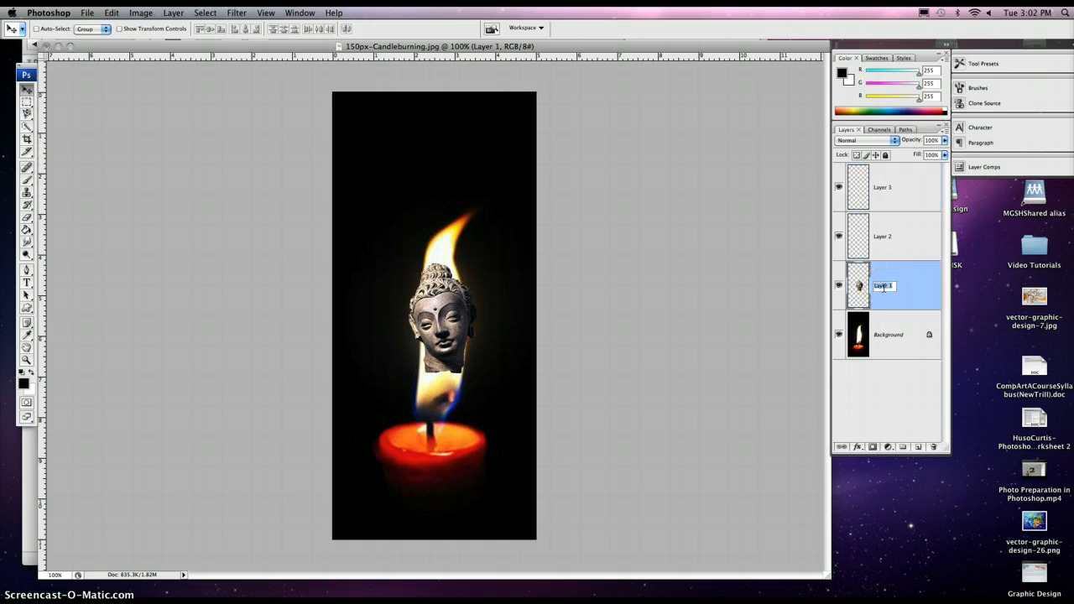
pyautogui.click(882, 238)
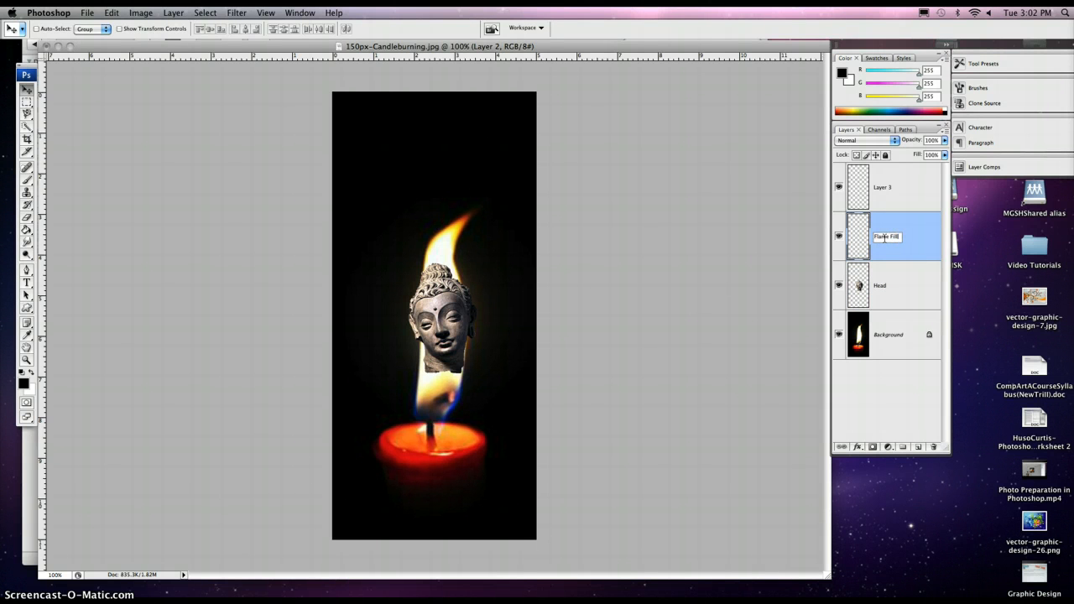
pyautogui.click(882, 186)
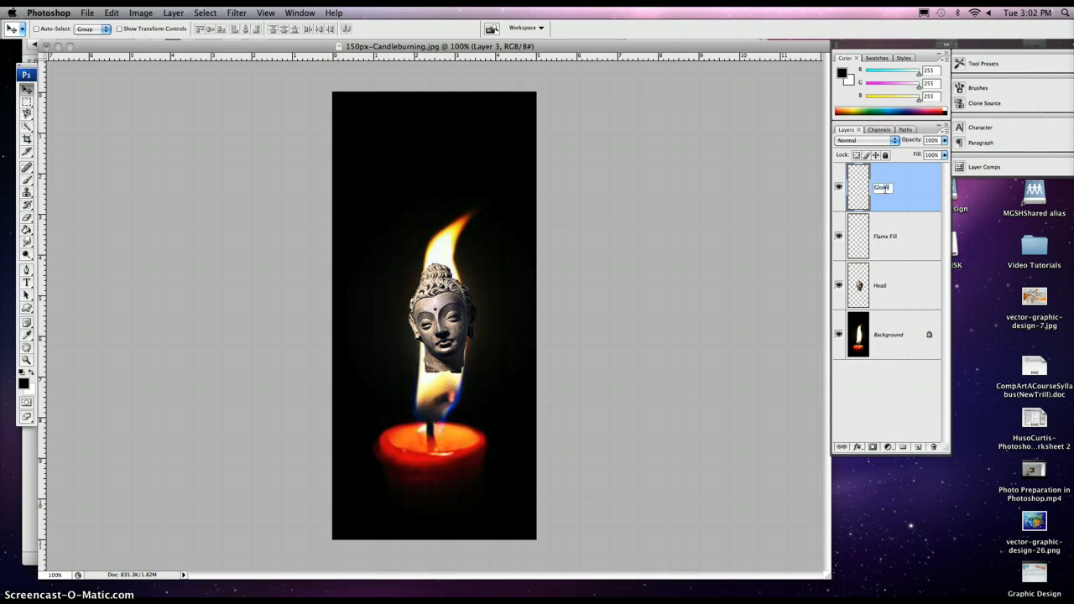
# Load the Head layer's outline as a selection and fill it on the Flame Fill layer with the flame's sampled cream white, #fefbf4.
pyautogui.click(918, 225)
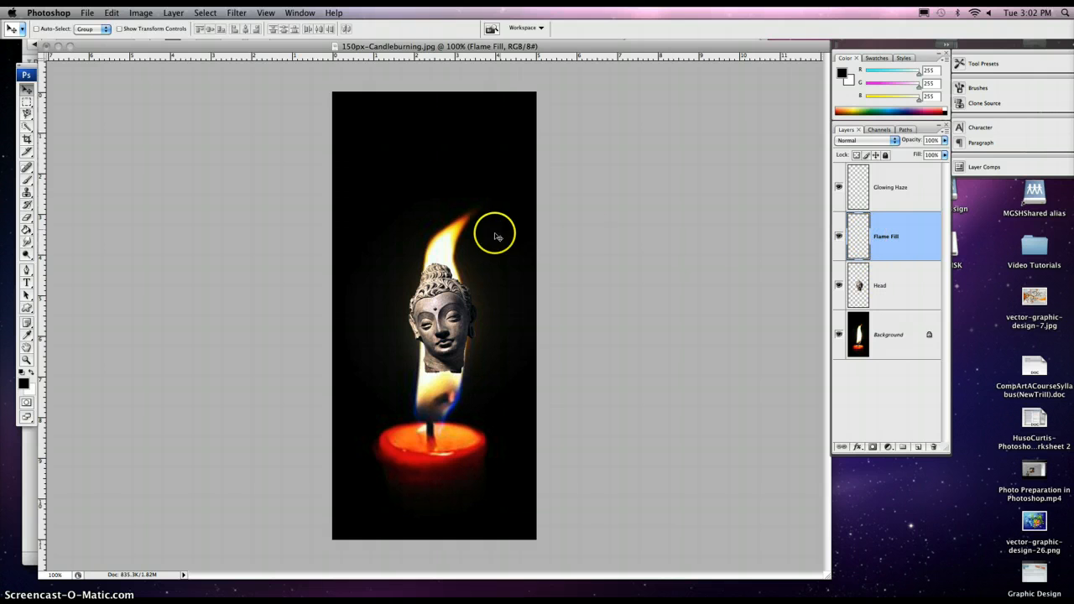
pyautogui.keyDown('super'); pyautogui.click(857, 285); pyautogui.keyUp('super')
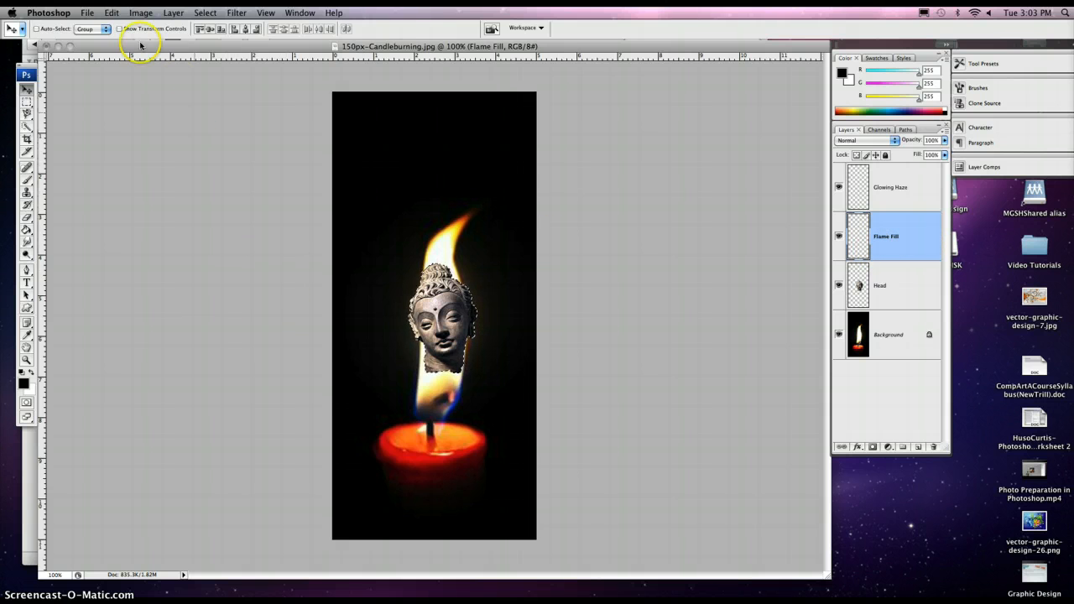
pyautogui.click(113, 14)
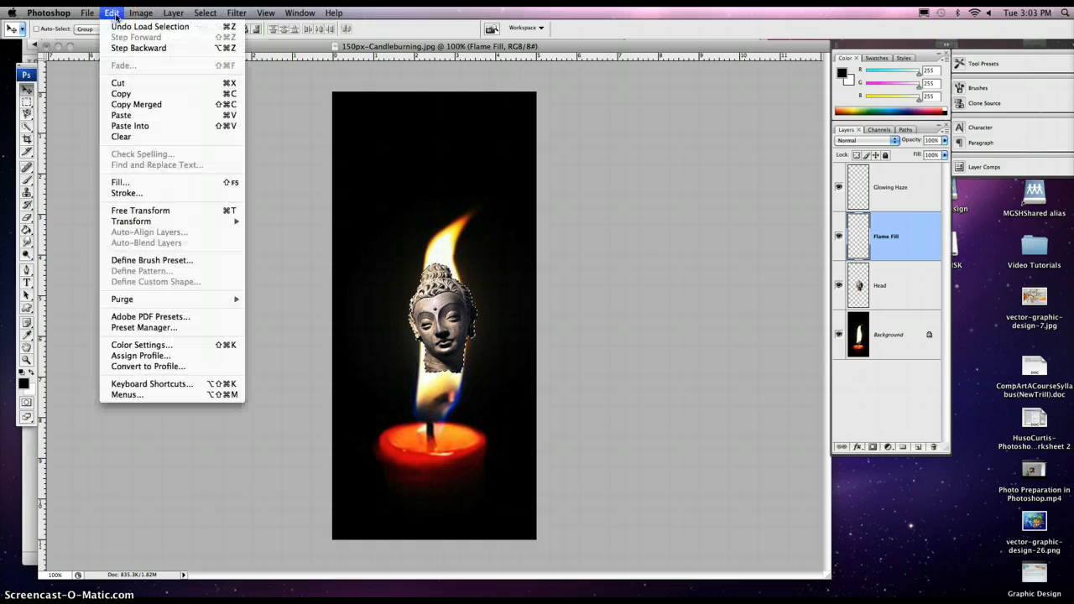
pyautogui.click(147, 183)
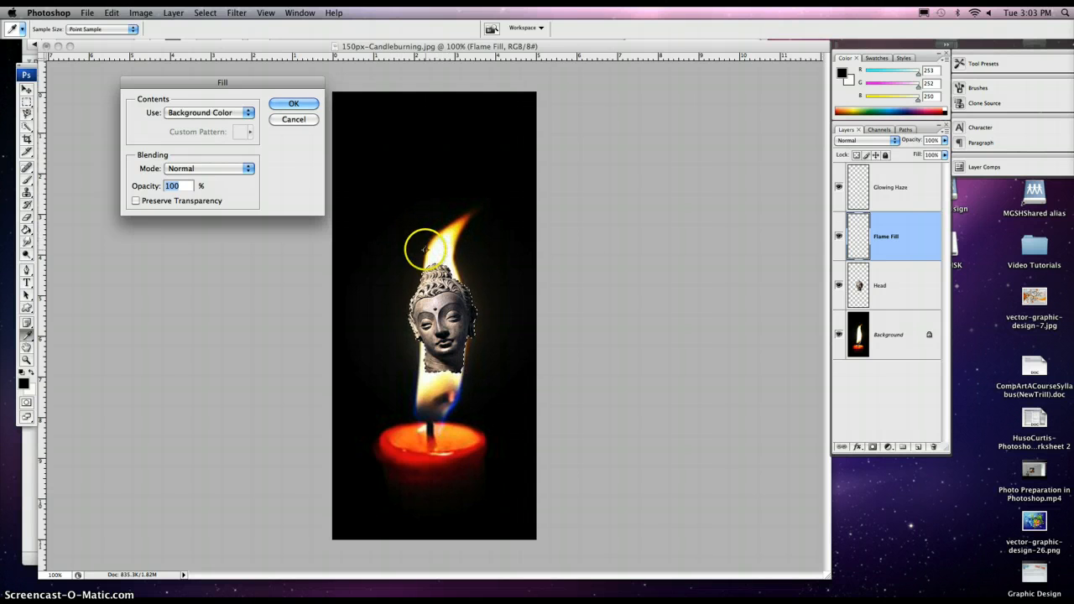
pyautogui.click(249, 119)
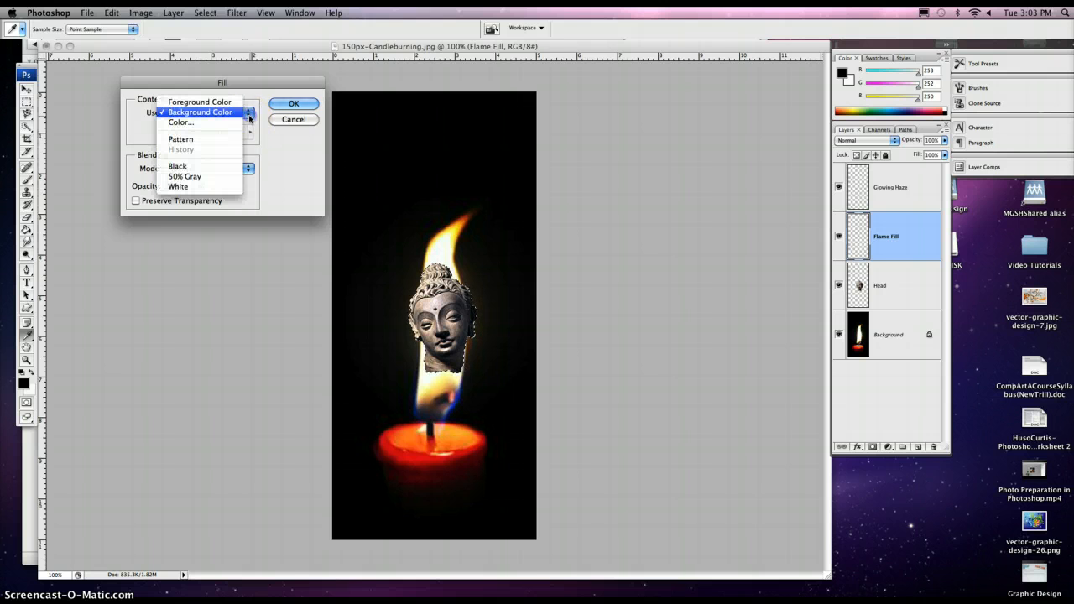
pyautogui.click(237, 125)
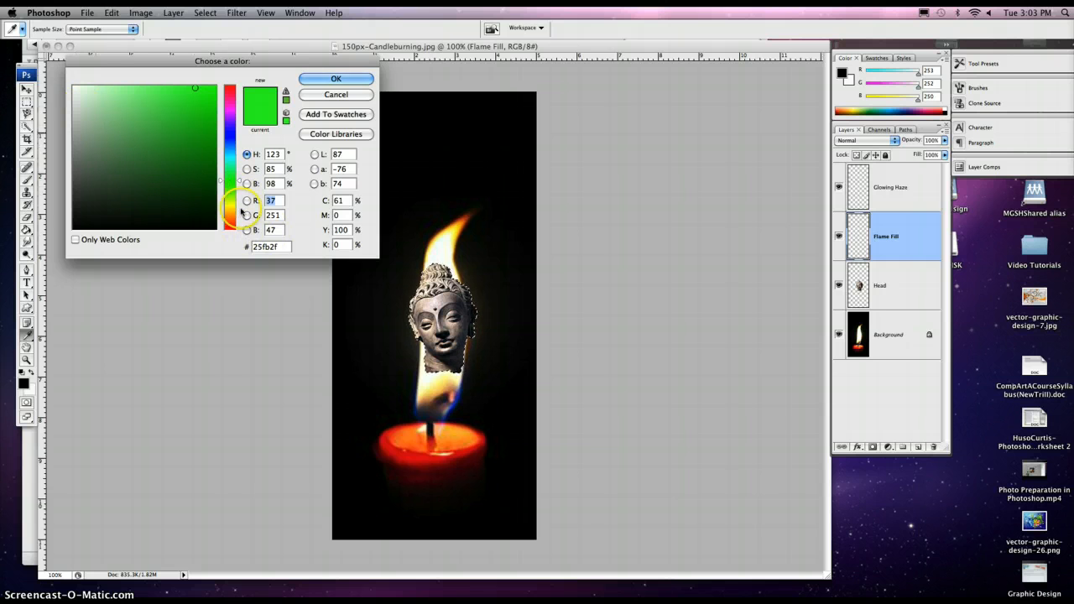
pyautogui.moveTo(436, 253)
pyautogui.mouseDown()
pyautogui.moveTo(457, 230)
pyautogui.moveTo(445, 240)
pyautogui.mouseUp()
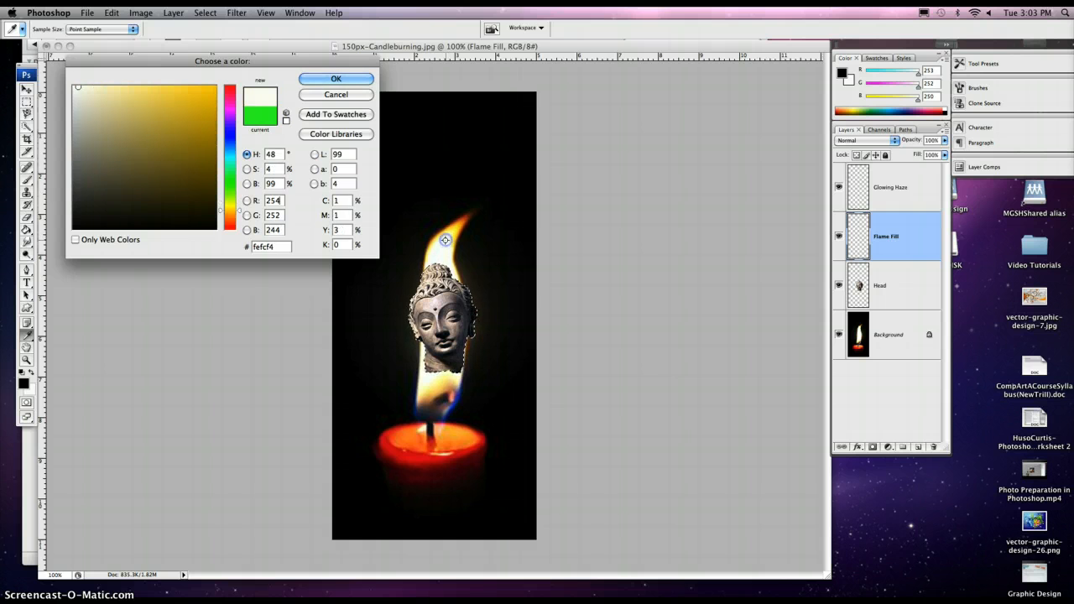
pyautogui.click(444, 239)
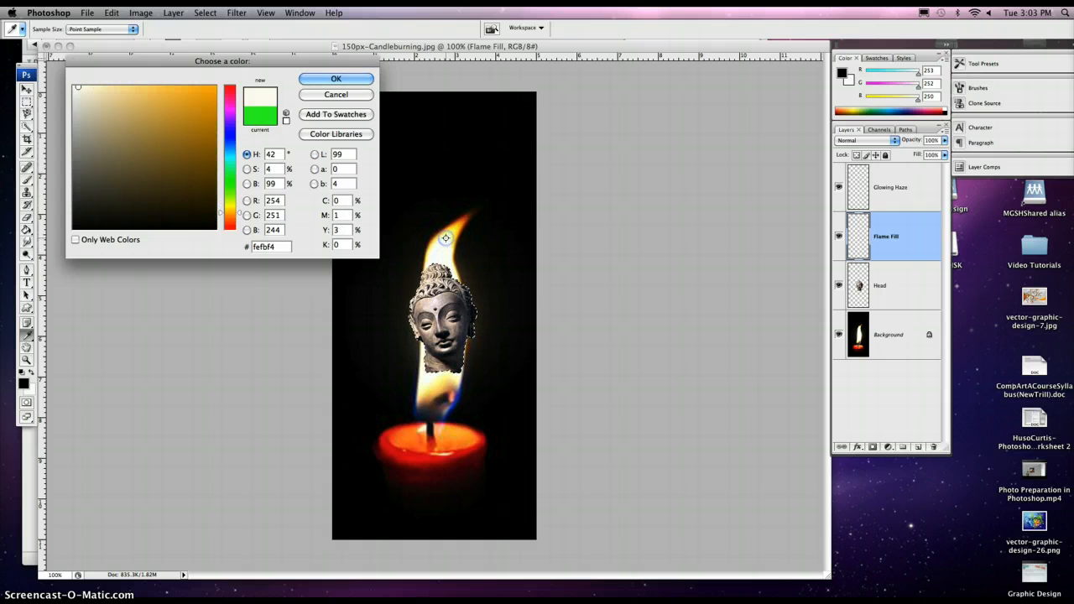
pyautogui.click(336, 78)
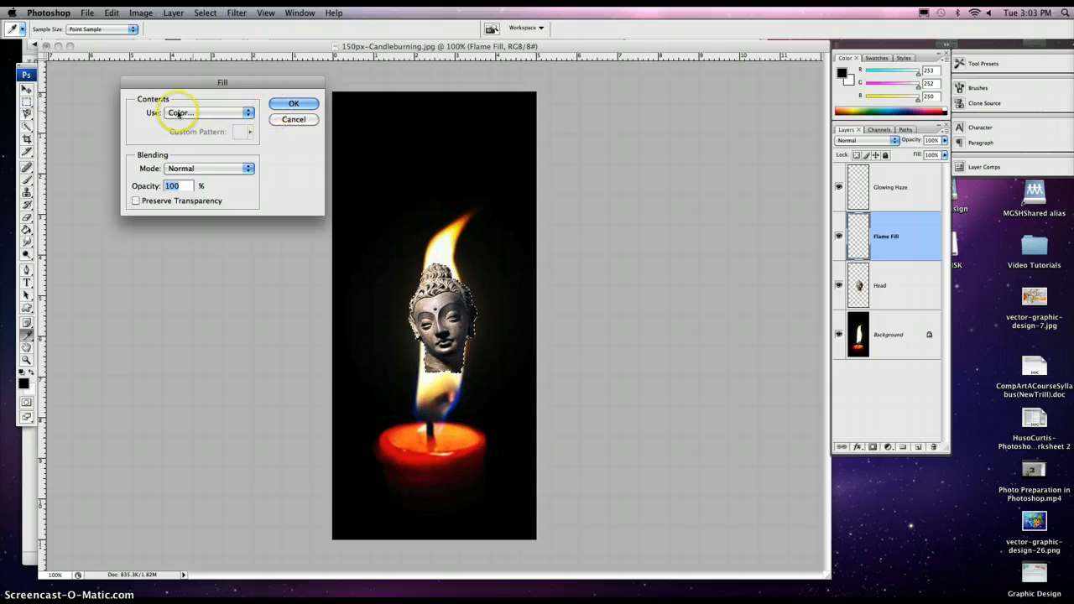
pyautogui.click(299, 104)
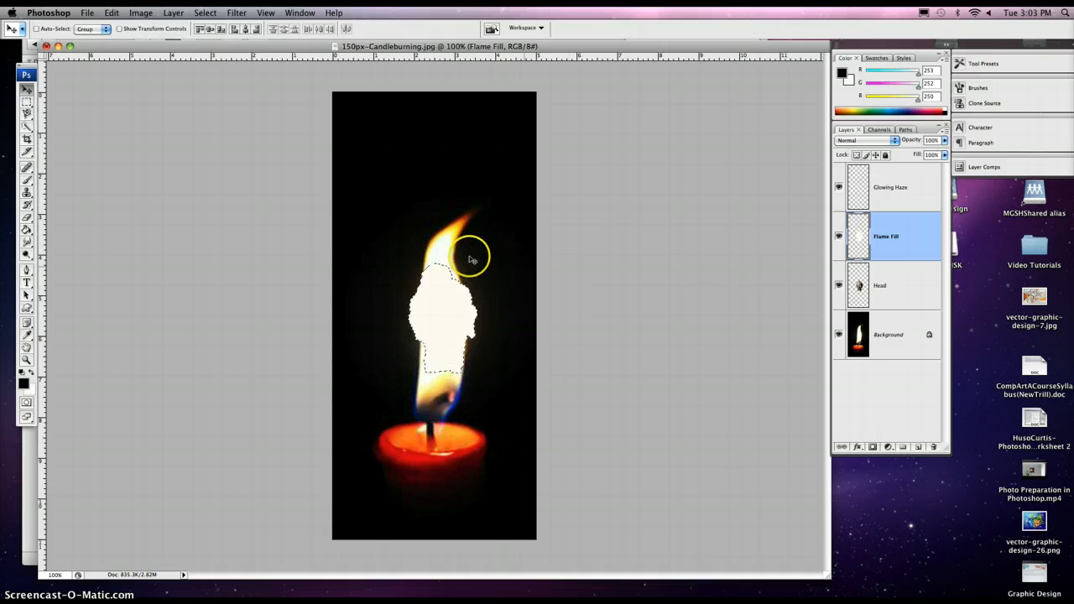
# Activate the Glowing Haze layer and expand the head-shaped selection by 2 pixels.
pyautogui.click(888, 189)
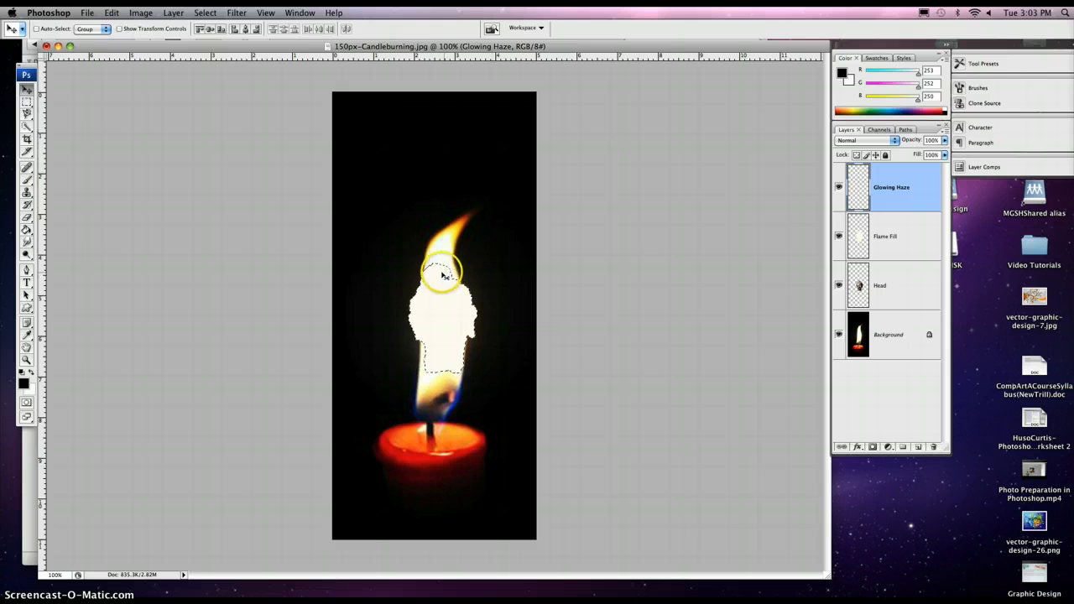
pyautogui.click(203, 13)
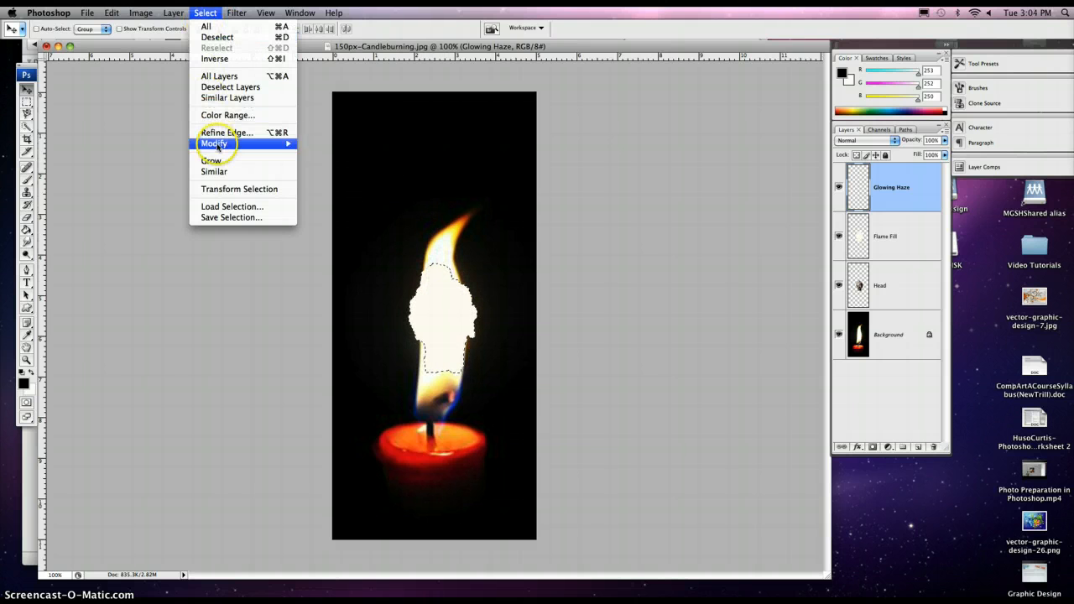
pyautogui.moveTo(217, 145)
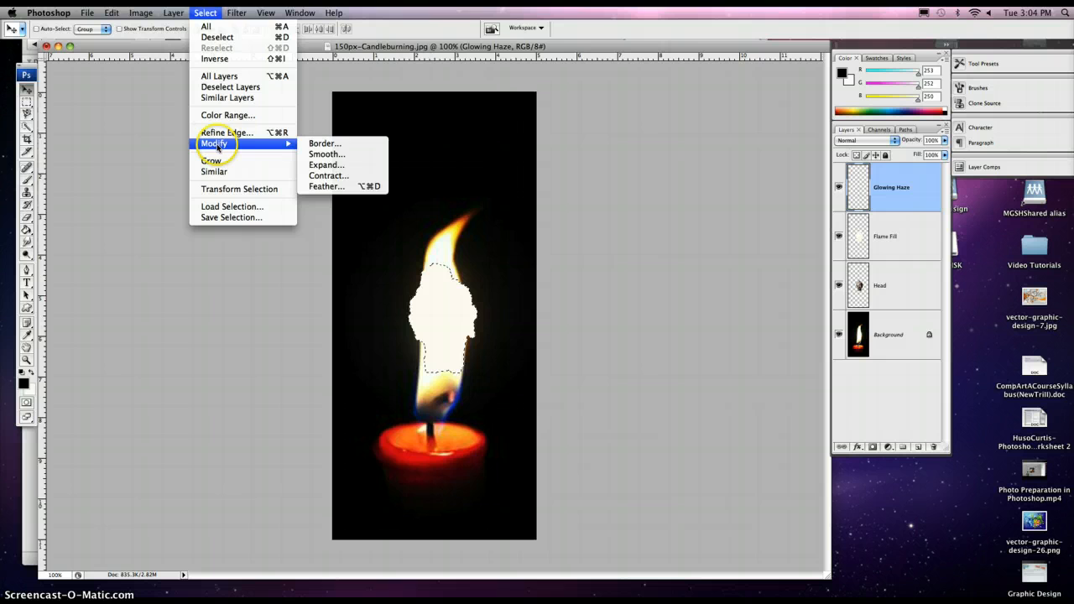
pyautogui.click(326, 165)
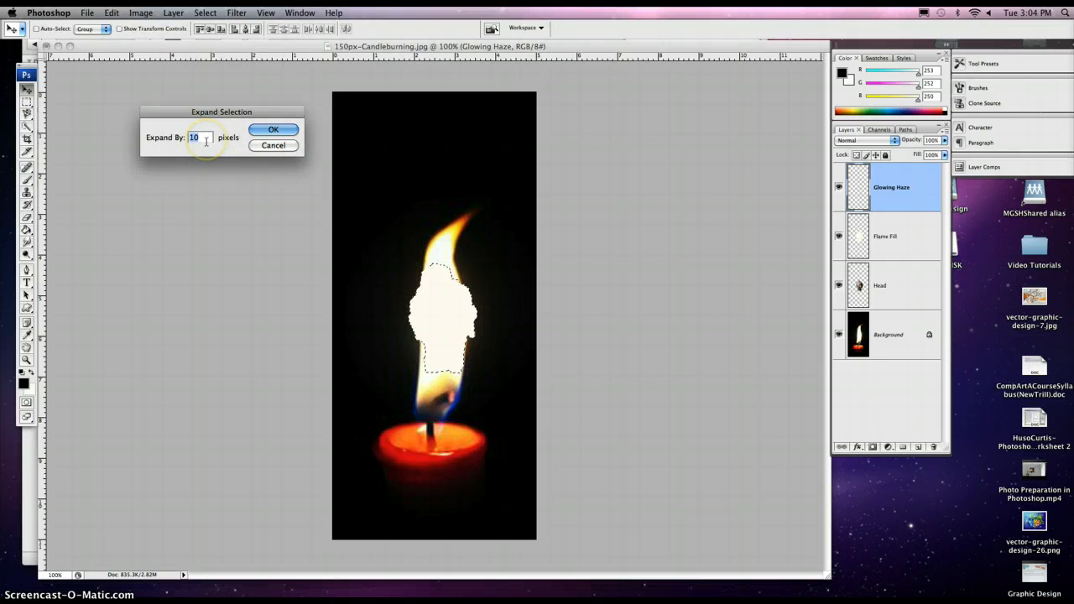
pyautogui.write('2')
pyautogui.click(273, 129)
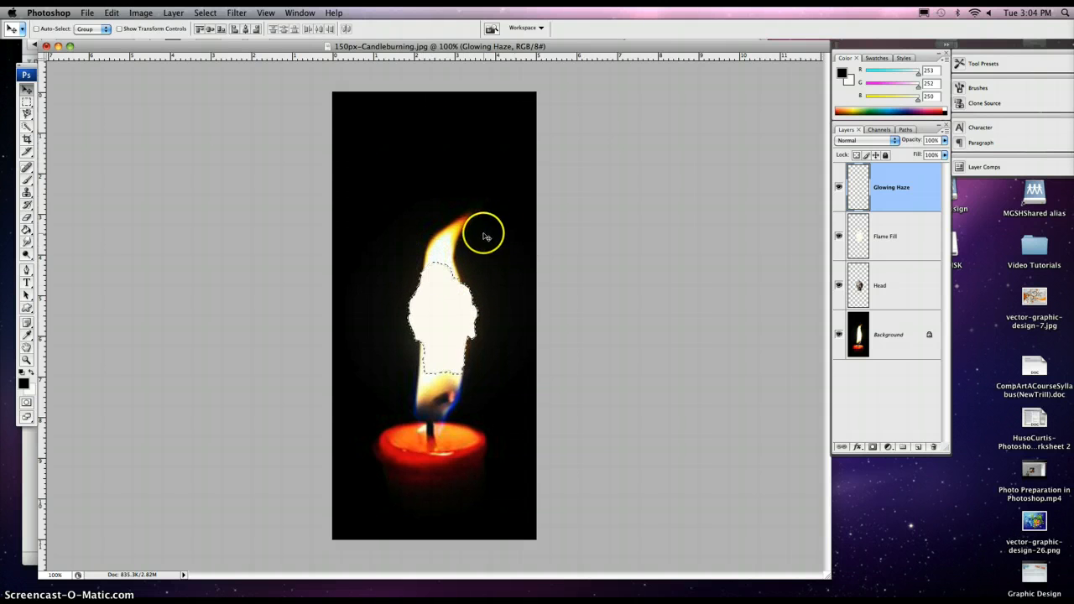
# Fill the expanded selection on the Glowing Haze layer with yellow sampled from the flame's upper part, #fef754, at 100% opacity, and deselect it.
pyautogui.click(112, 12)
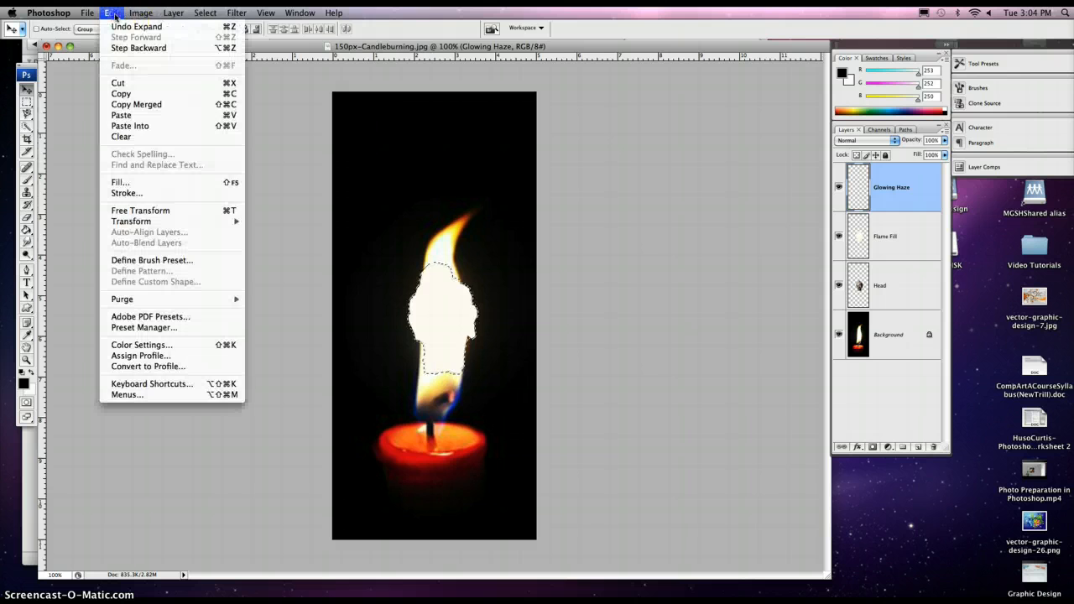
pyautogui.click(133, 182)
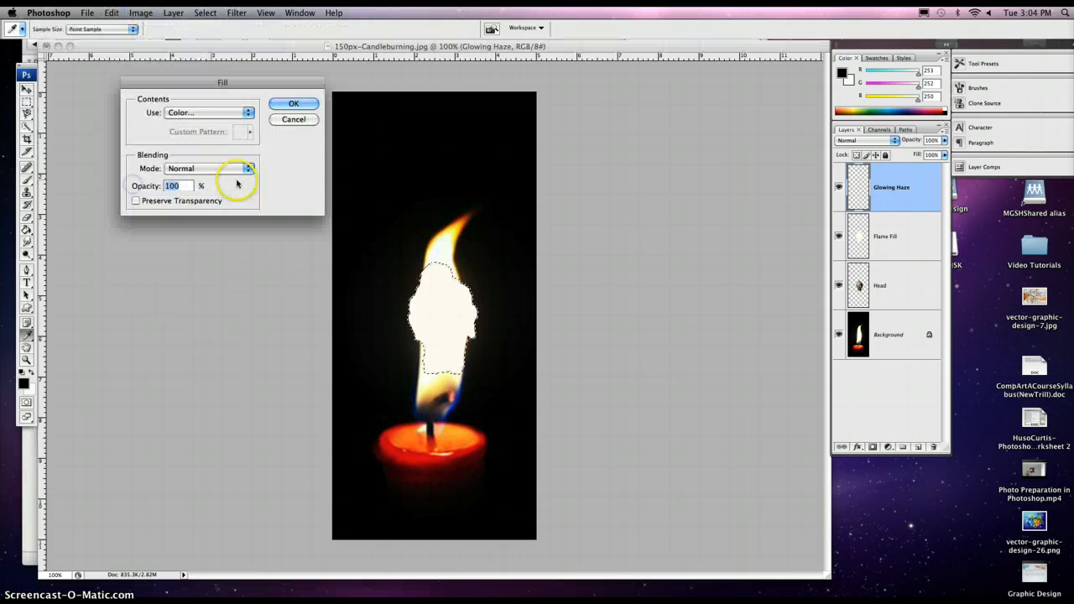
pyautogui.click(233, 113)
pyautogui.click(235, 117)
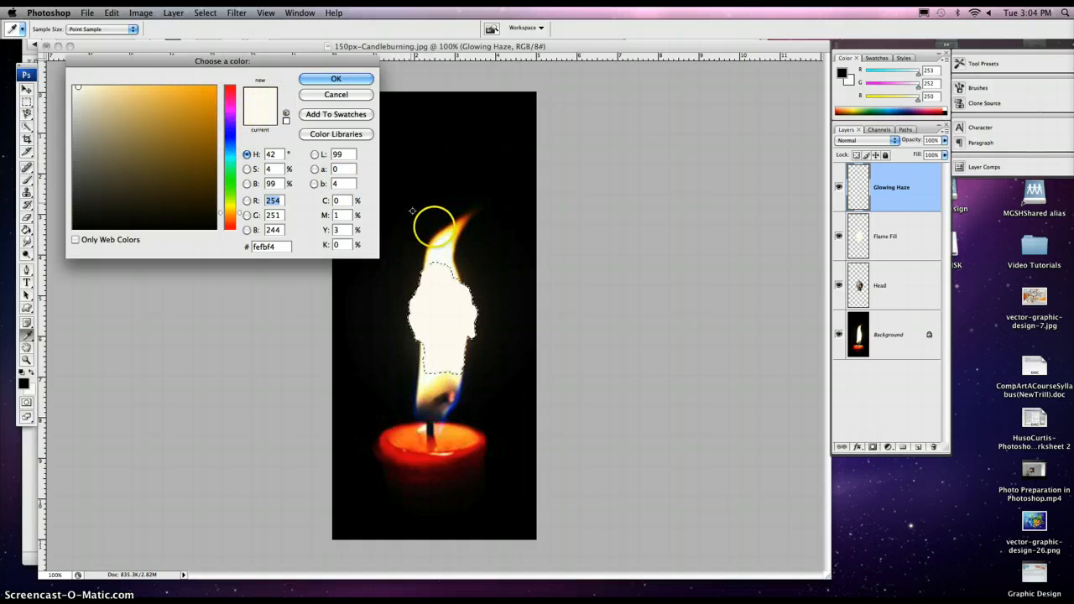
pyautogui.click(453, 230)
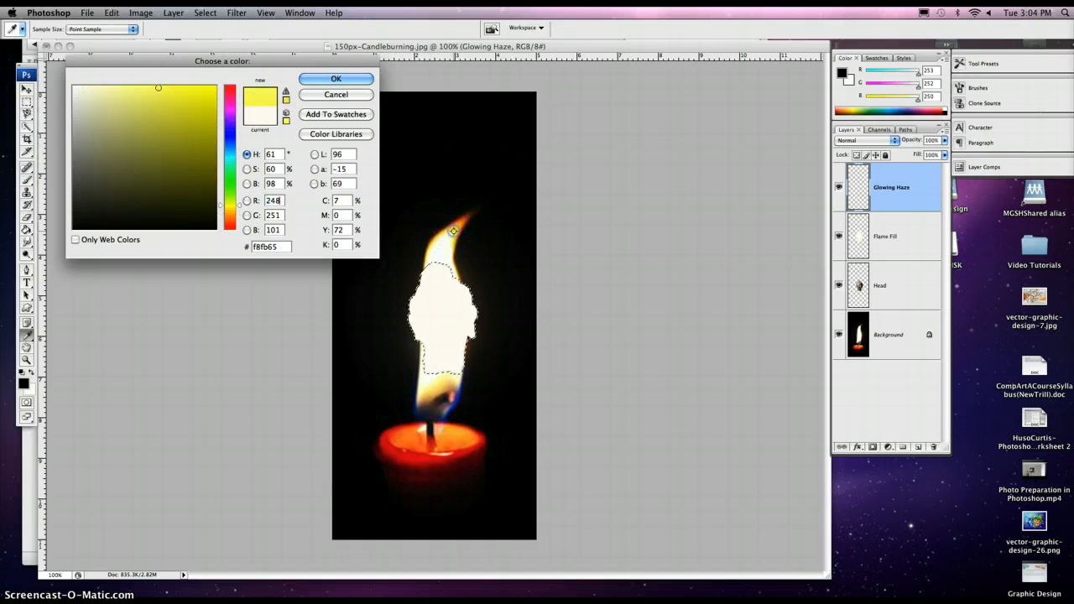
pyautogui.click(452, 235)
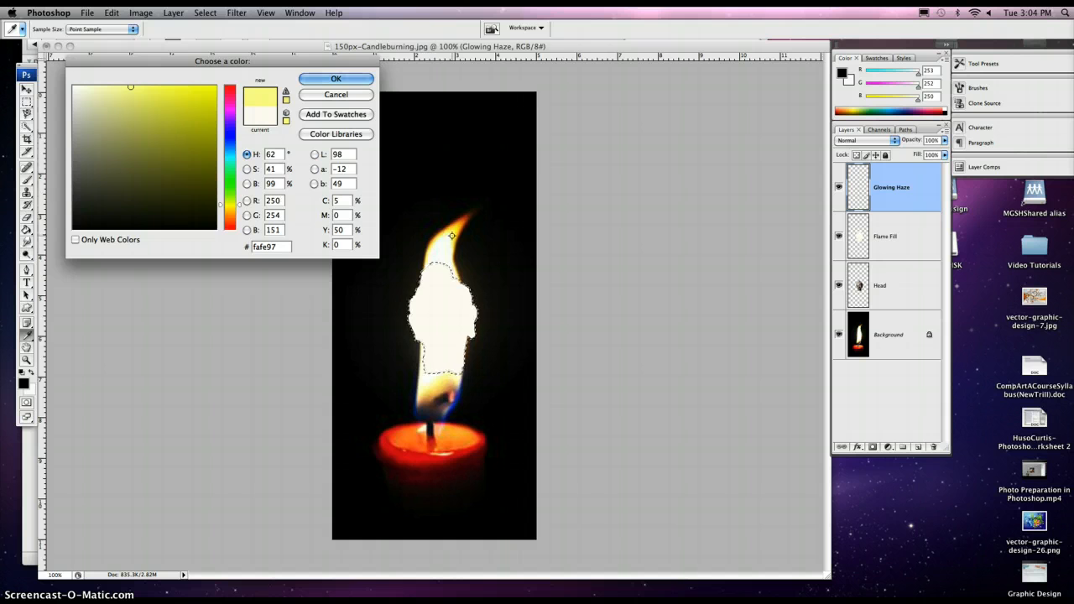
pyautogui.click(453, 235)
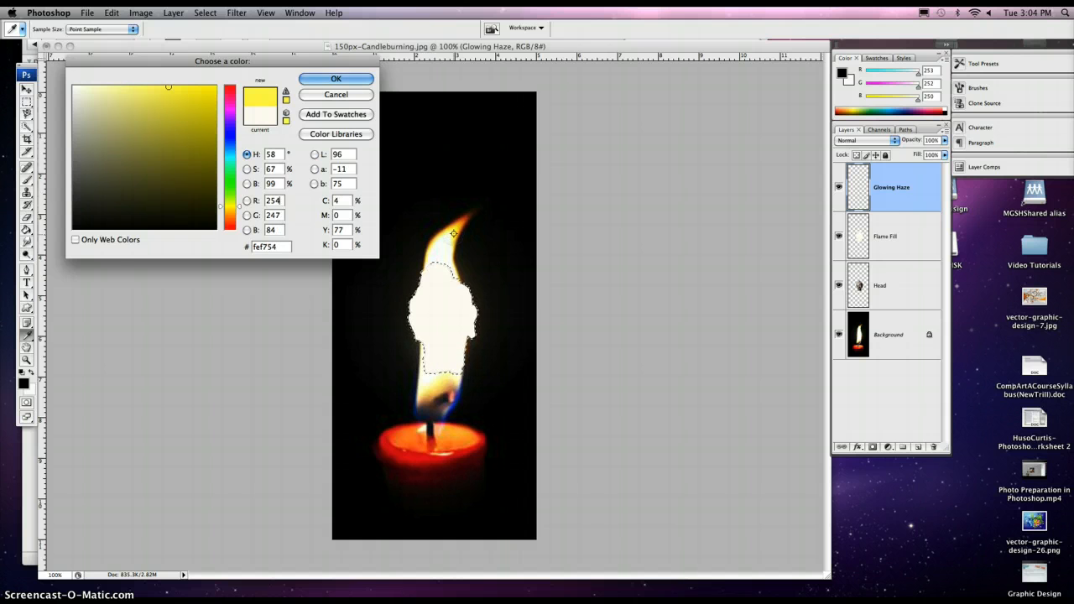
pyautogui.click(333, 81)
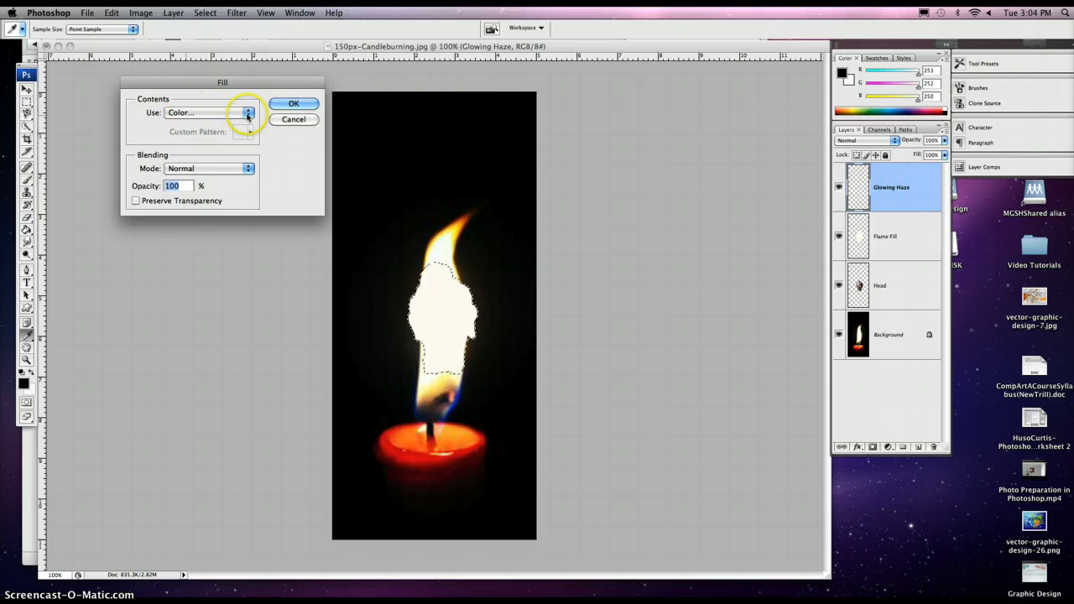
pyautogui.click(291, 104)
pyautogui.press('v')
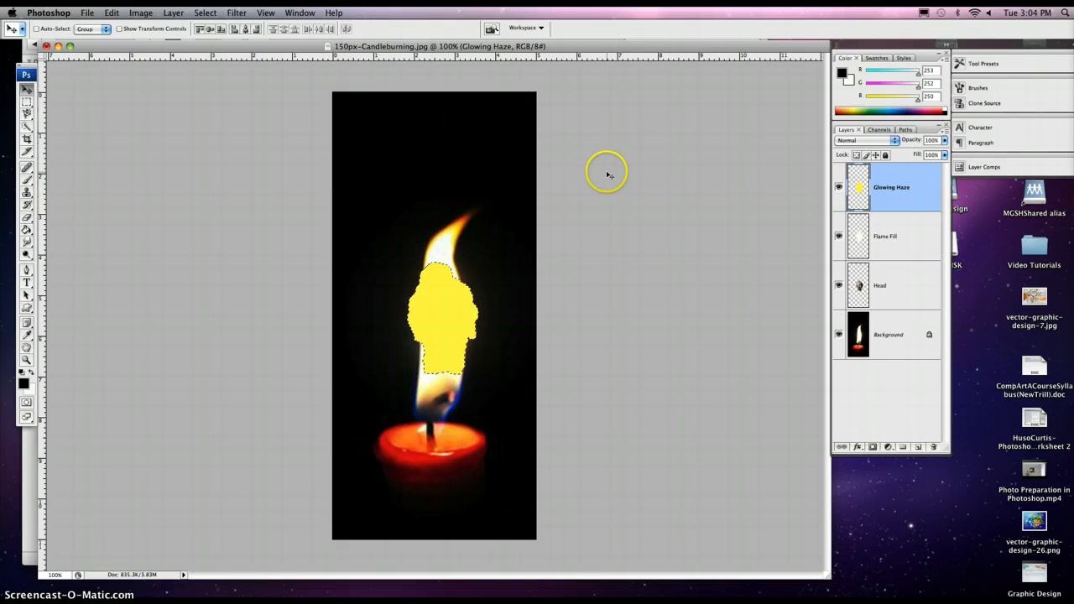
pyautogui.click(199, 13)
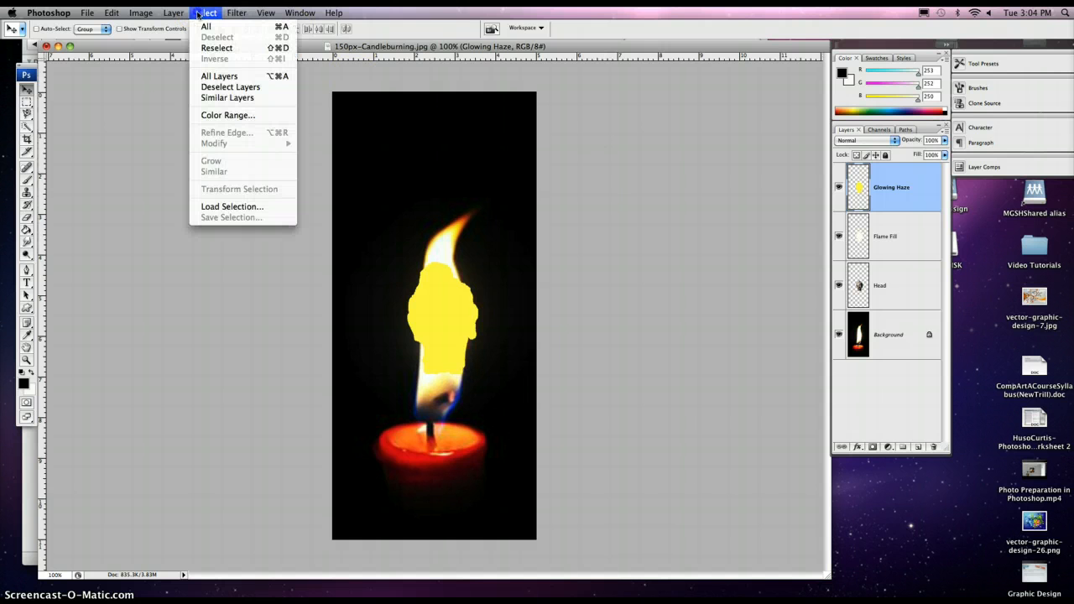
pyautogui.click(405, 220)
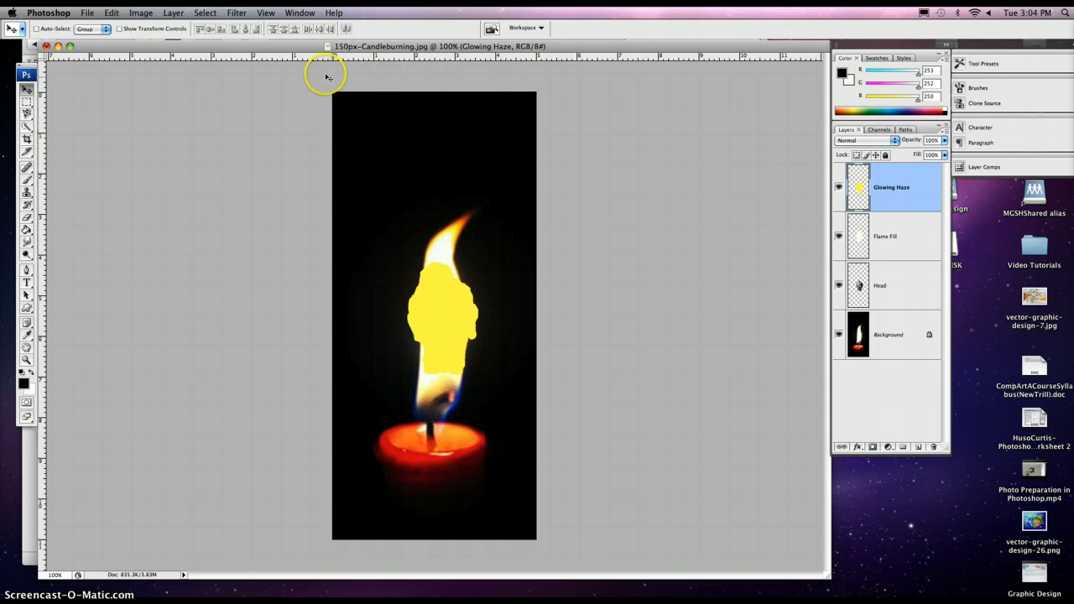
# Apply a Gaussian Blur with a radius of 18.3 pixels to the yellow head shape on the Glowing Haze layer.
pyautogui.click(235, 12)
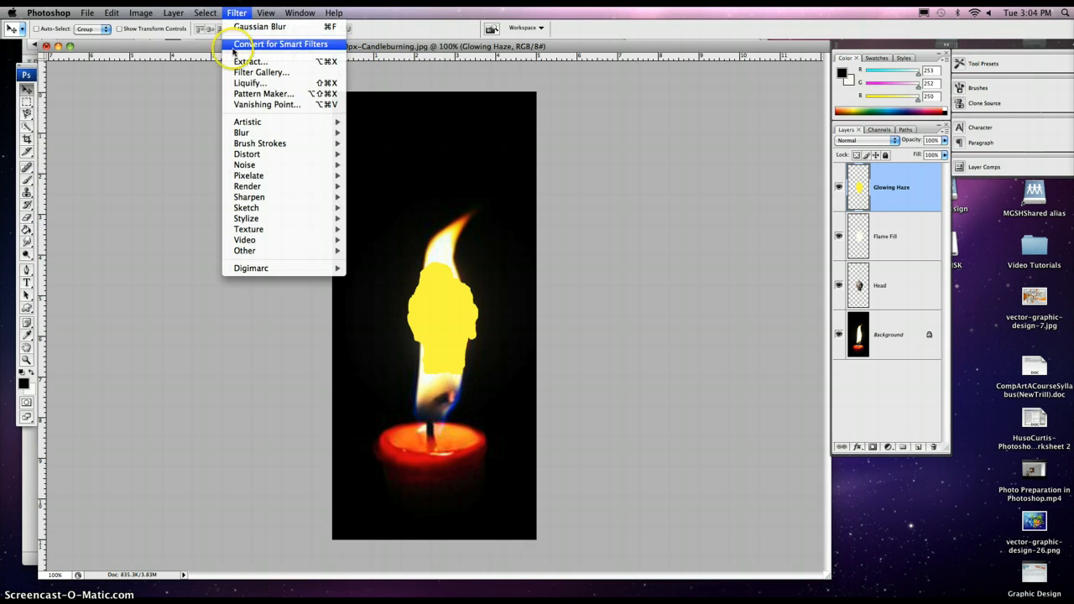
pyautogui.moveTo(241, 132)
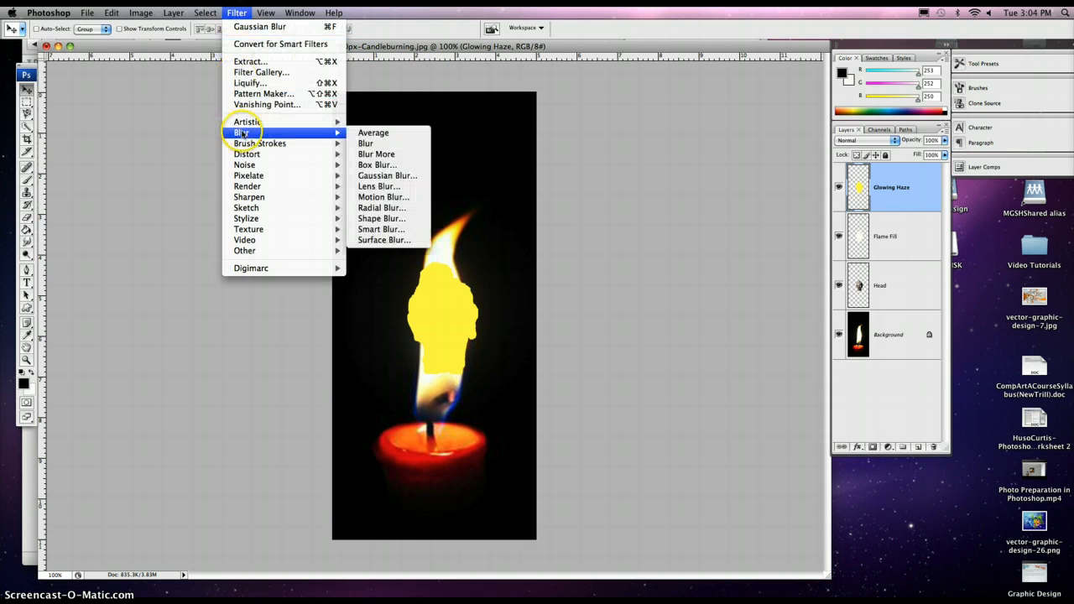
pyautogui.click(380, 175)
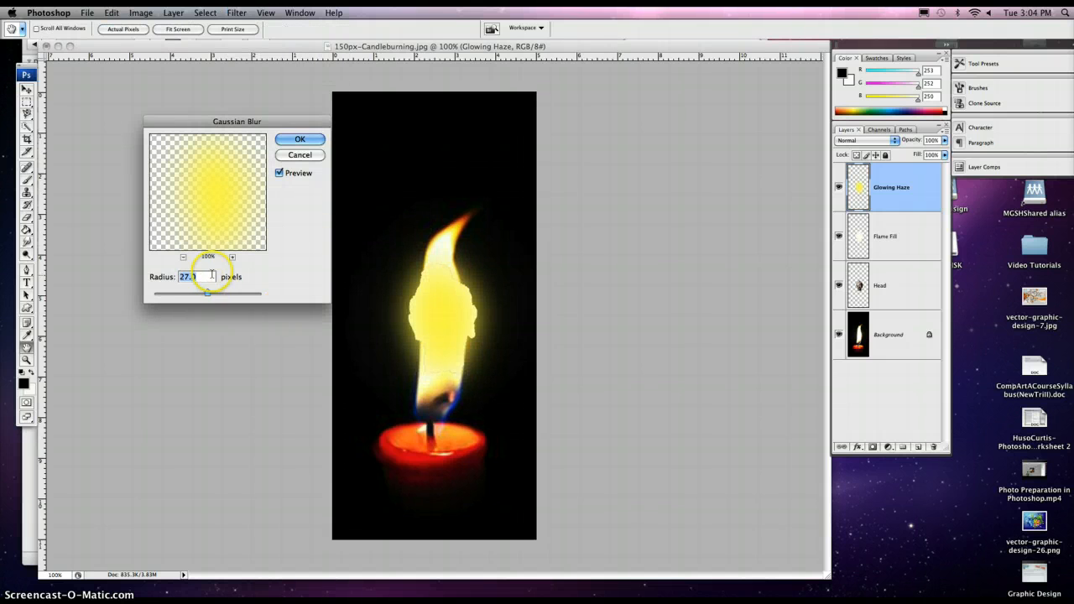
pyautogui.moveTo(208, 292)
pyautogui.mouseDown()
pyautogui.moveTo(185, 292)
pyautogui.moveTo(202, 292)
pyautogui.mouseUp()
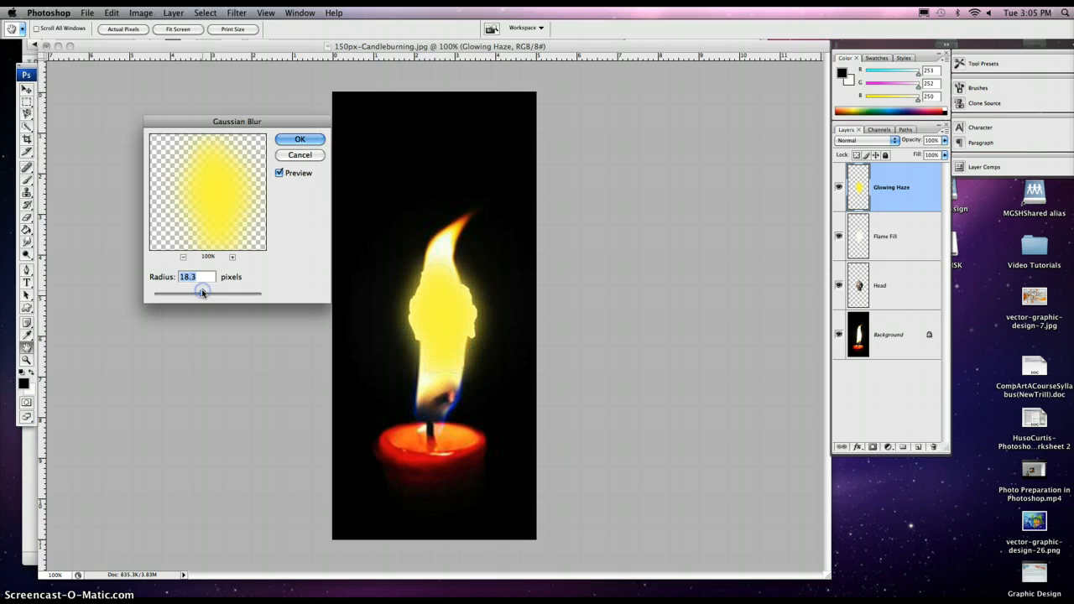
pyautogui.click(301, 142)
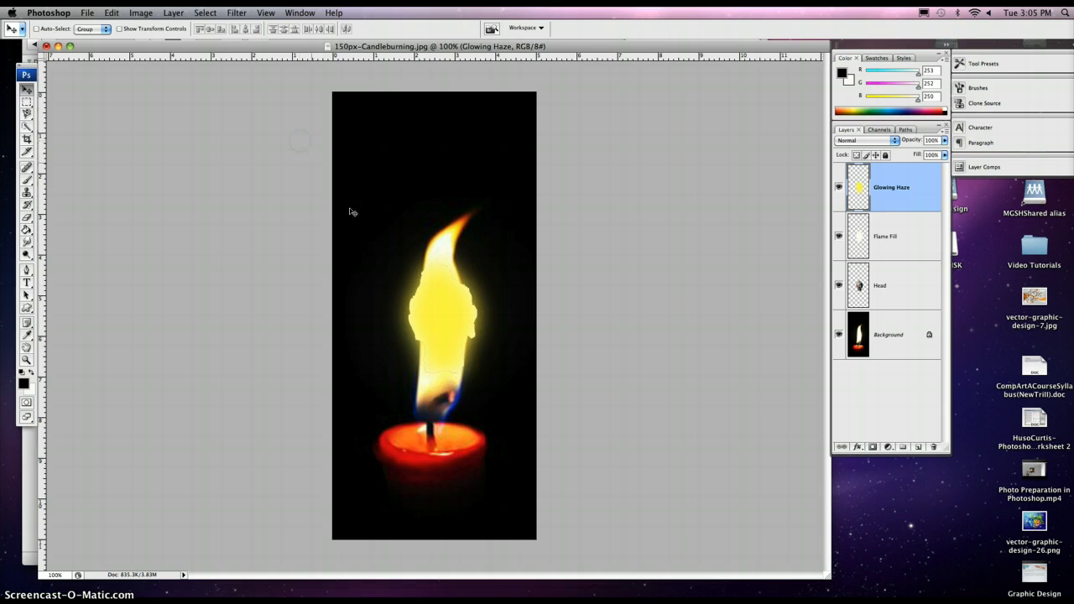
pyautogui.click(322, 237)
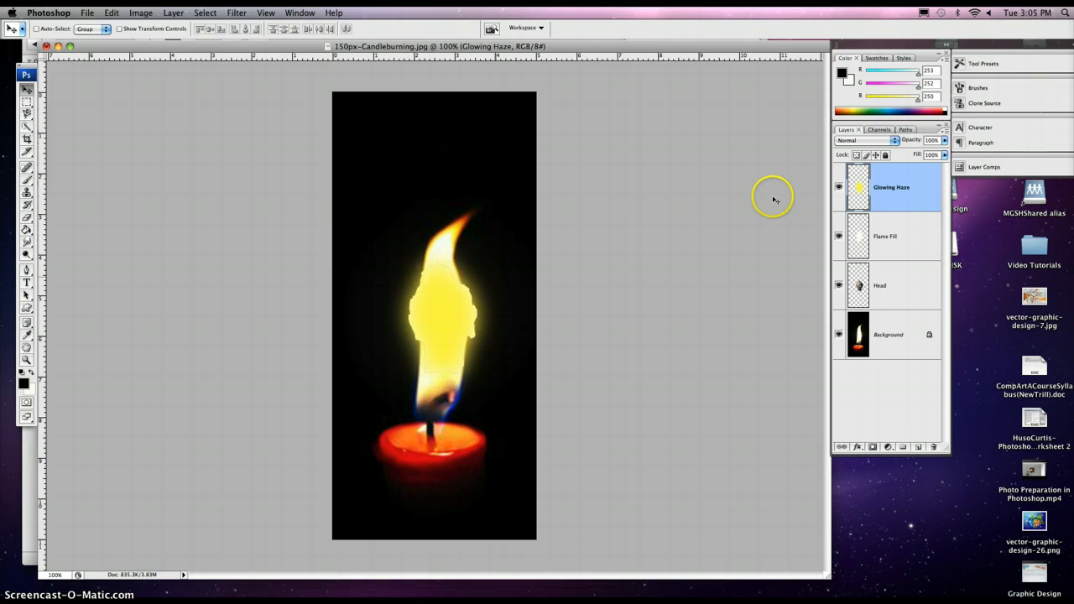